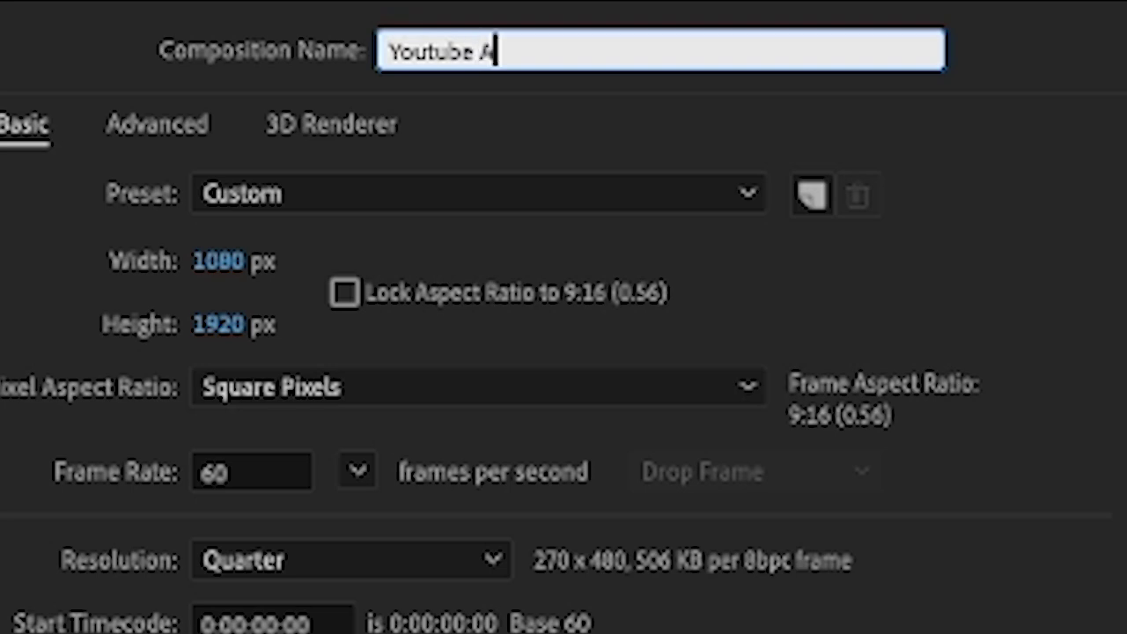
Name the new composition Youtube Animation and set its size to 1920 px wide by 1080 px high
key(Tab)
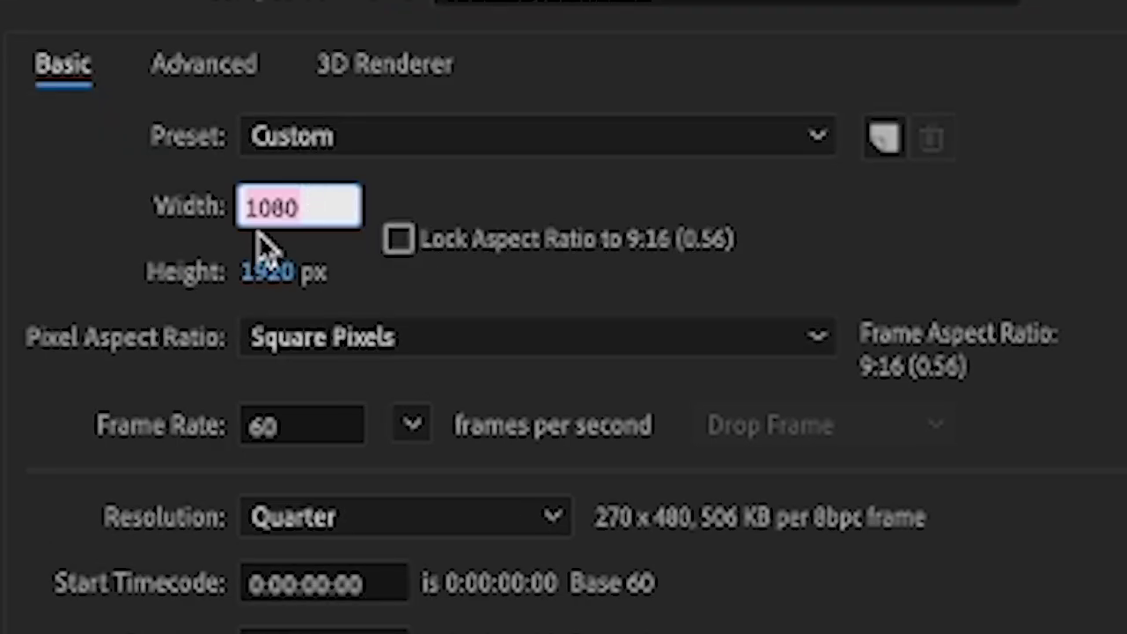
click(220, 231)
click(249, 208)
text(19)
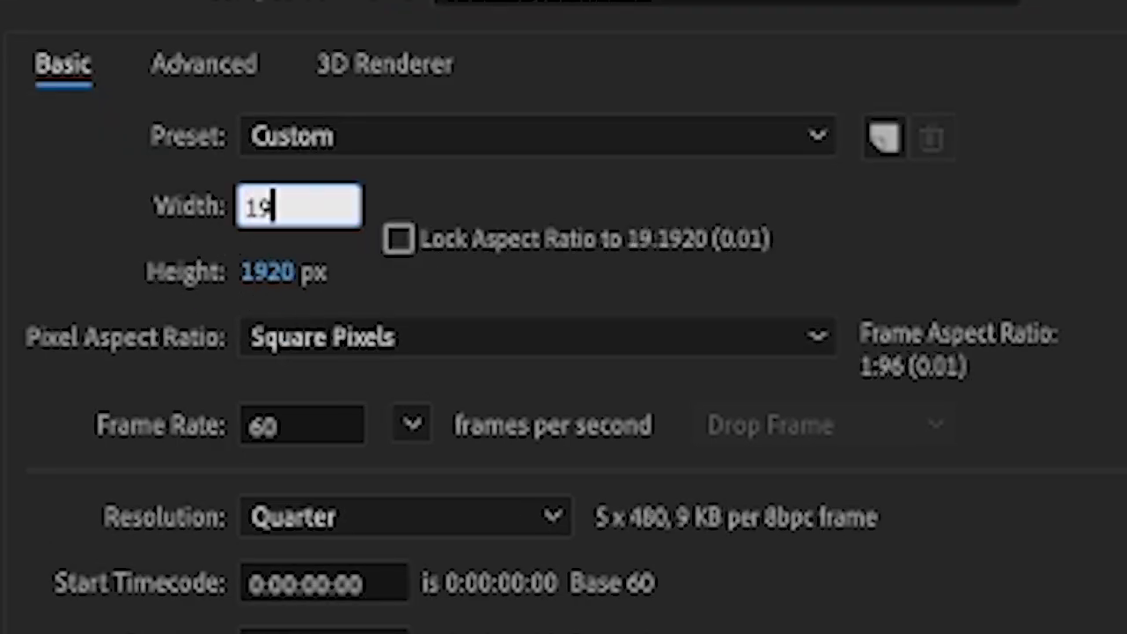
text(20)
key(Tab)
text(1080)
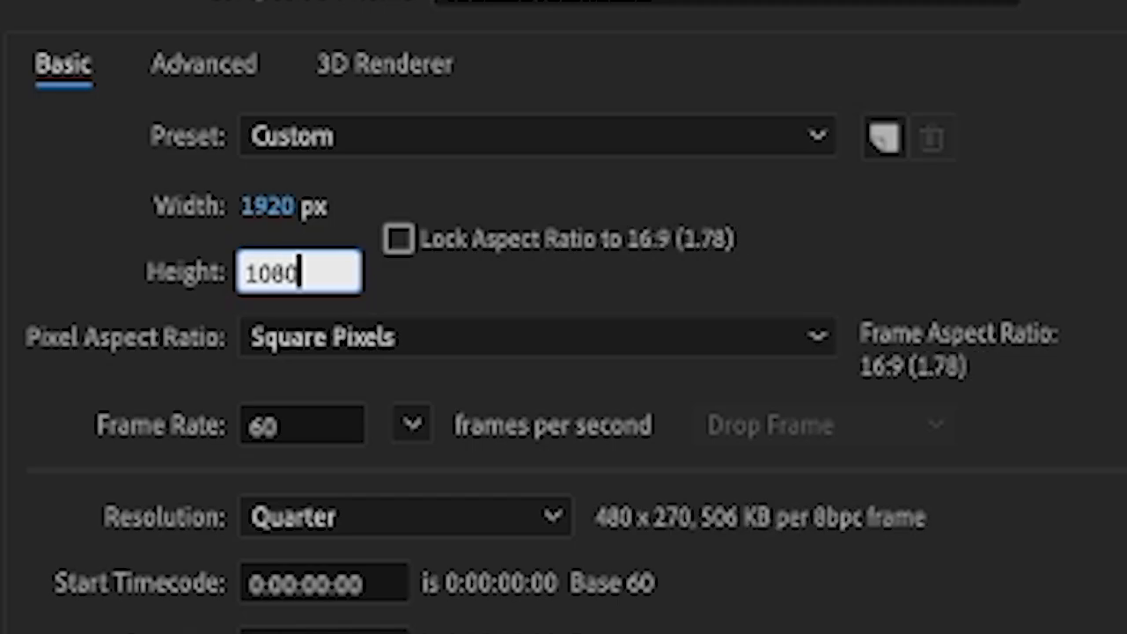
key(Tab)
Set the frame rate to 30 frames per second and create the composition
click(486, 298)
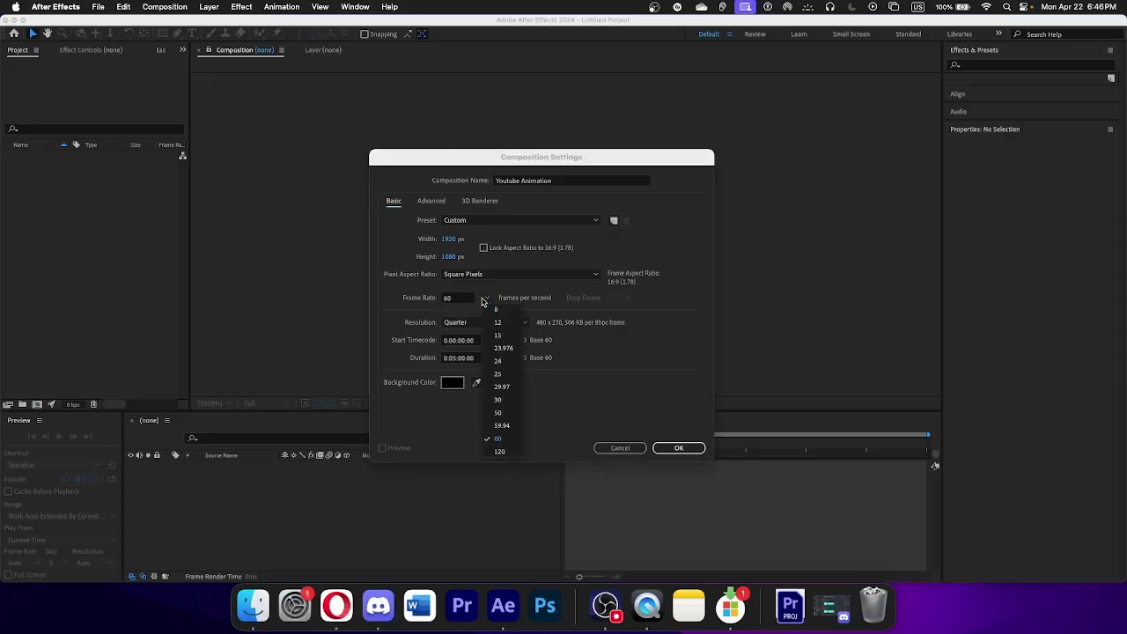
click(500, 400)
key(Return)
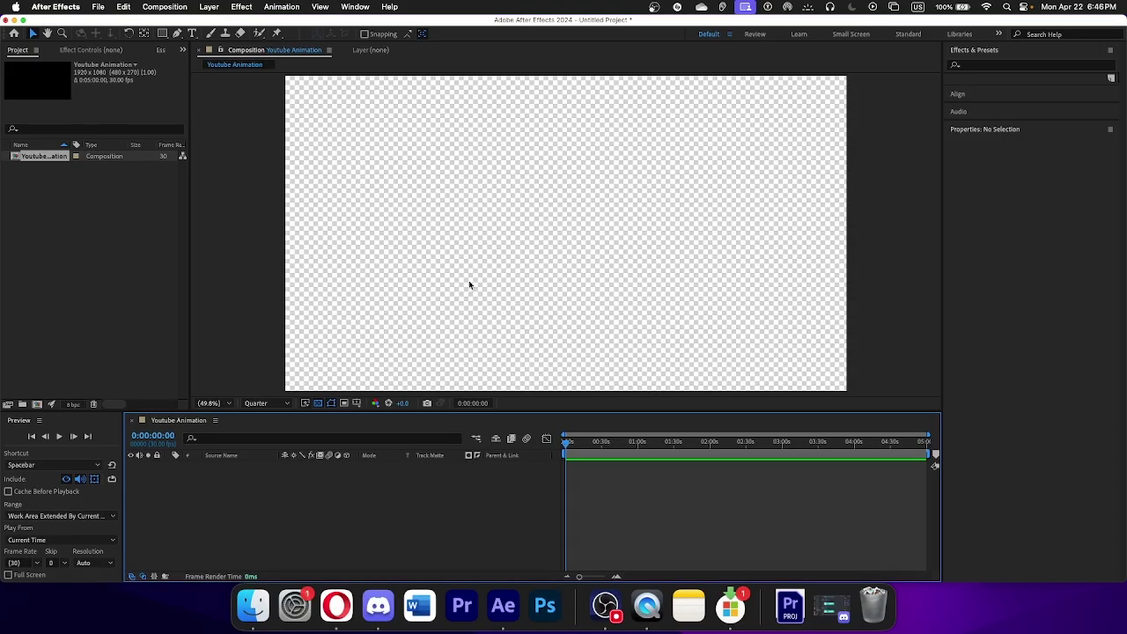
Toggle the composition's transparency grid off and back on
click(319, 403)
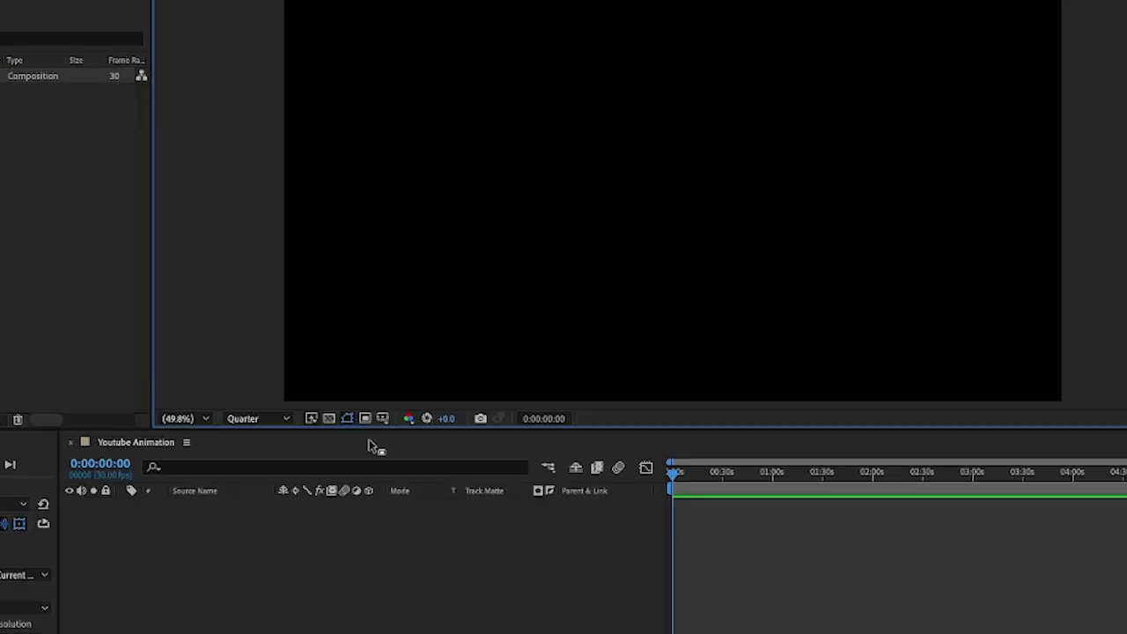
click(388, 501)
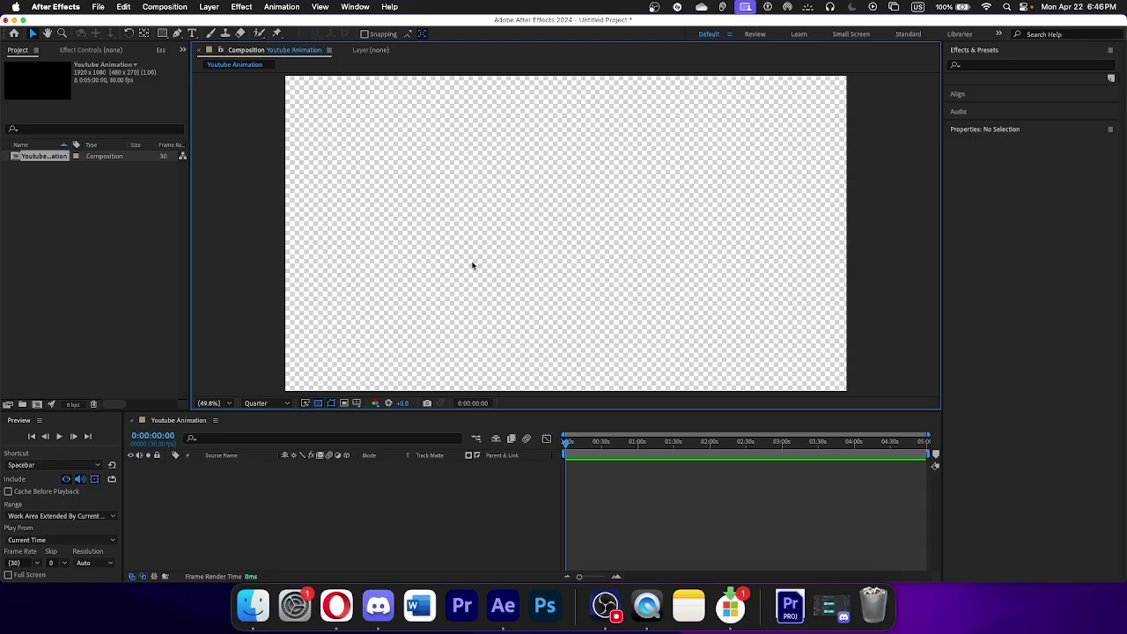
Draw a white rectangle about 1566 by 175 px and position it as a bar along the bottom of the frame
key(q)
drag(337, 313, 794, 366)
key(v)
mouse_move(392, 344)
mouse_down()
mouse_move(404, 358)
mouse_move(392, 361)
mouse_up()
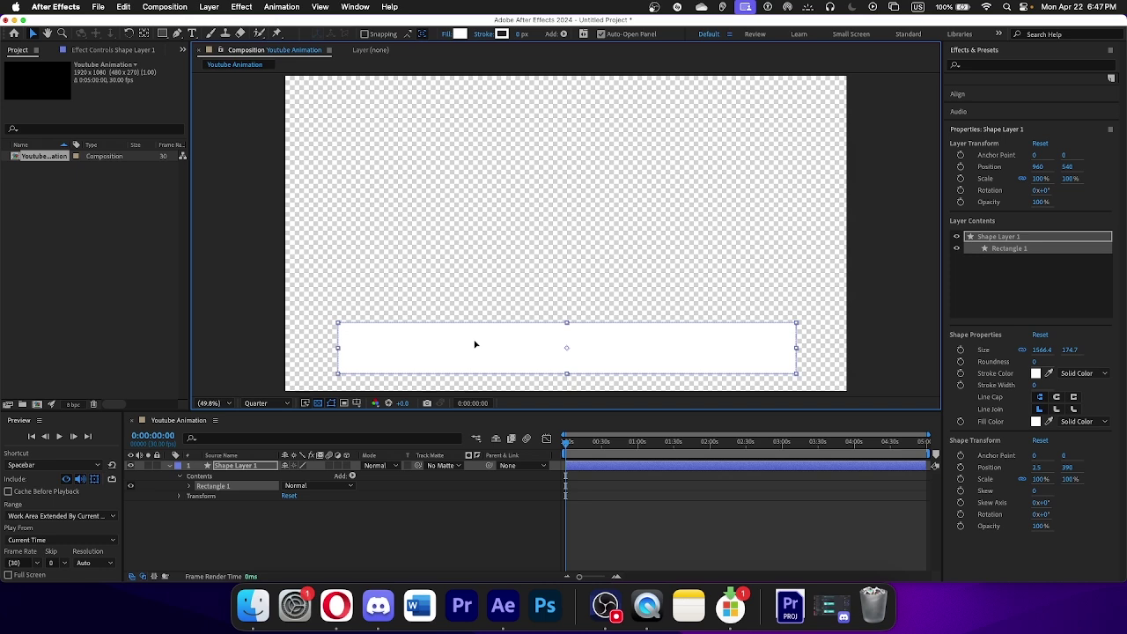
drag(475, 345, 474, 347)
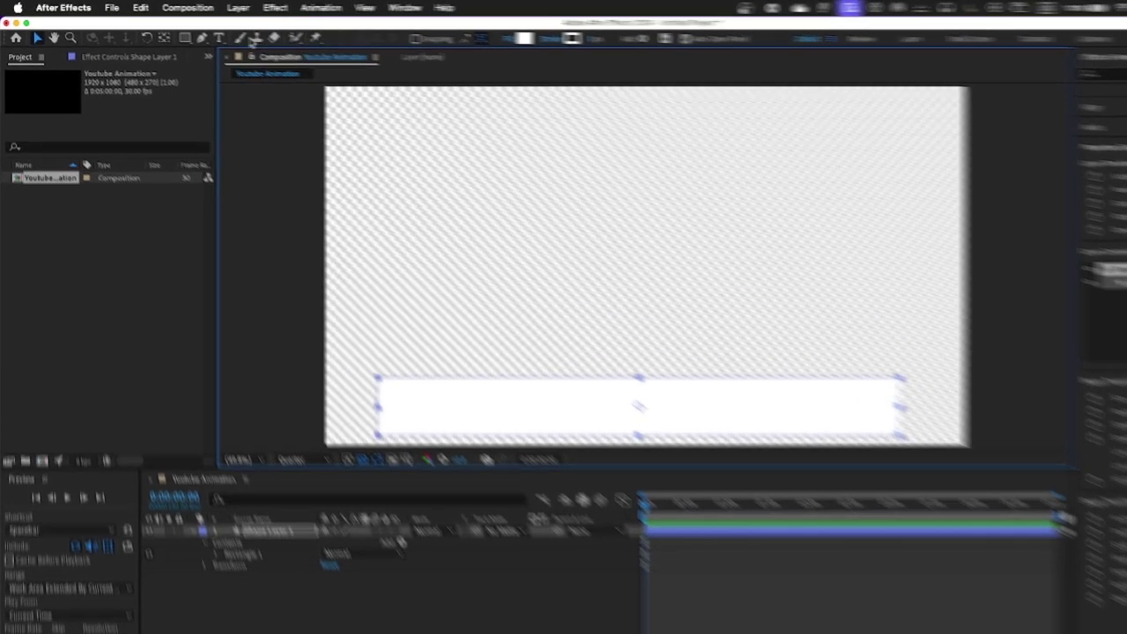
Choose the Rectangle tool with no layer selected and set the shape fill color to FF0000
click(162, 34)
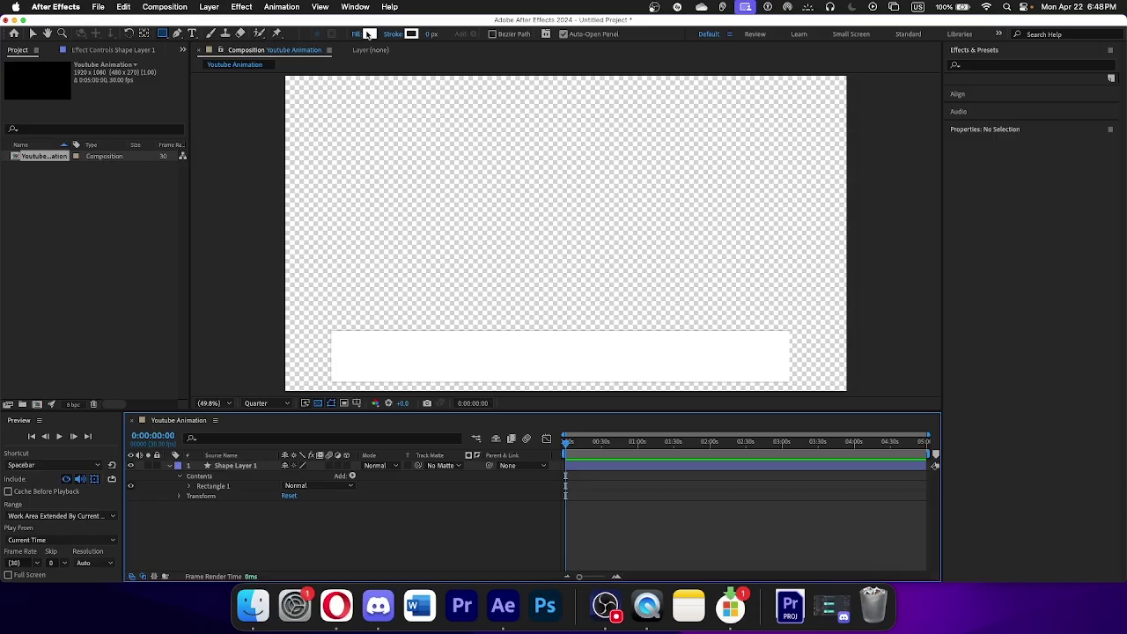
click(369, 34)
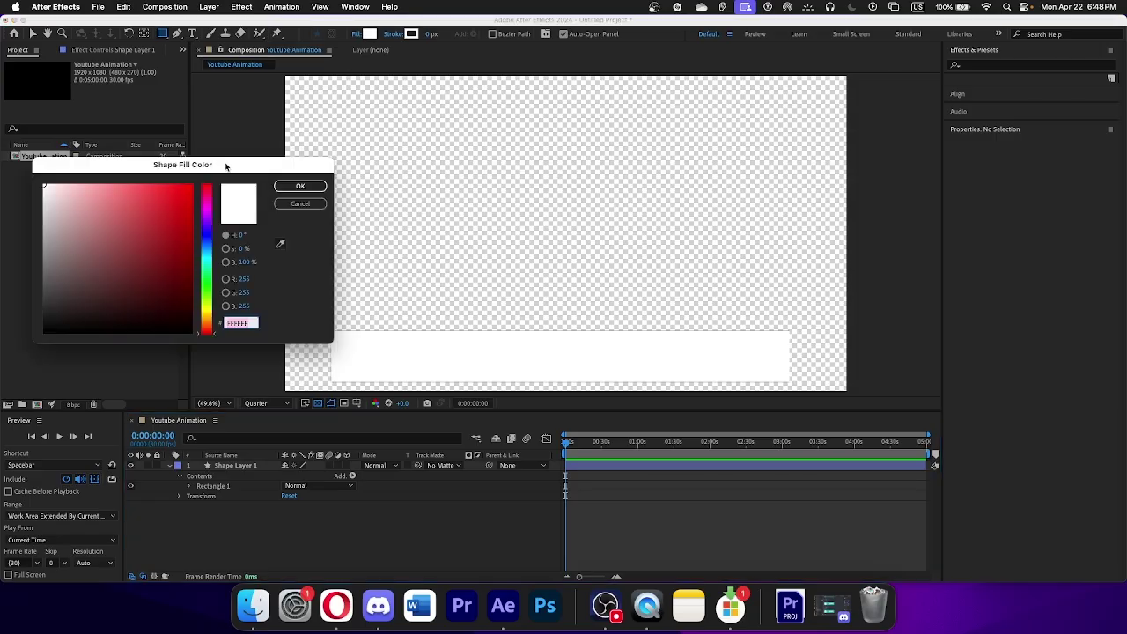
drag(225, 167, 250, 171)
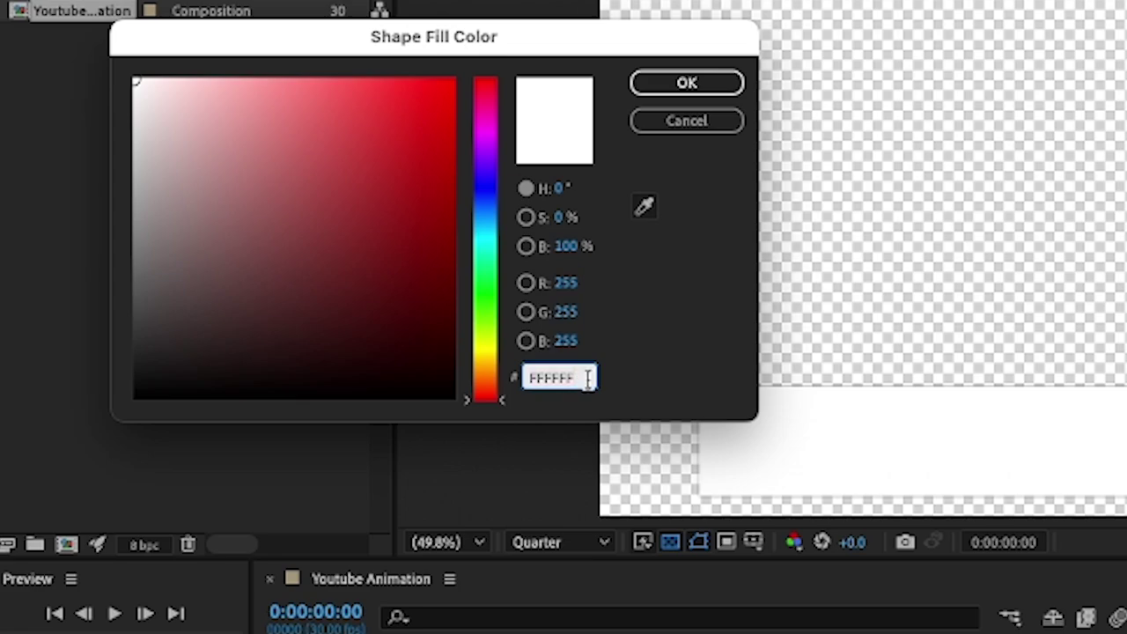
text(FF0000)
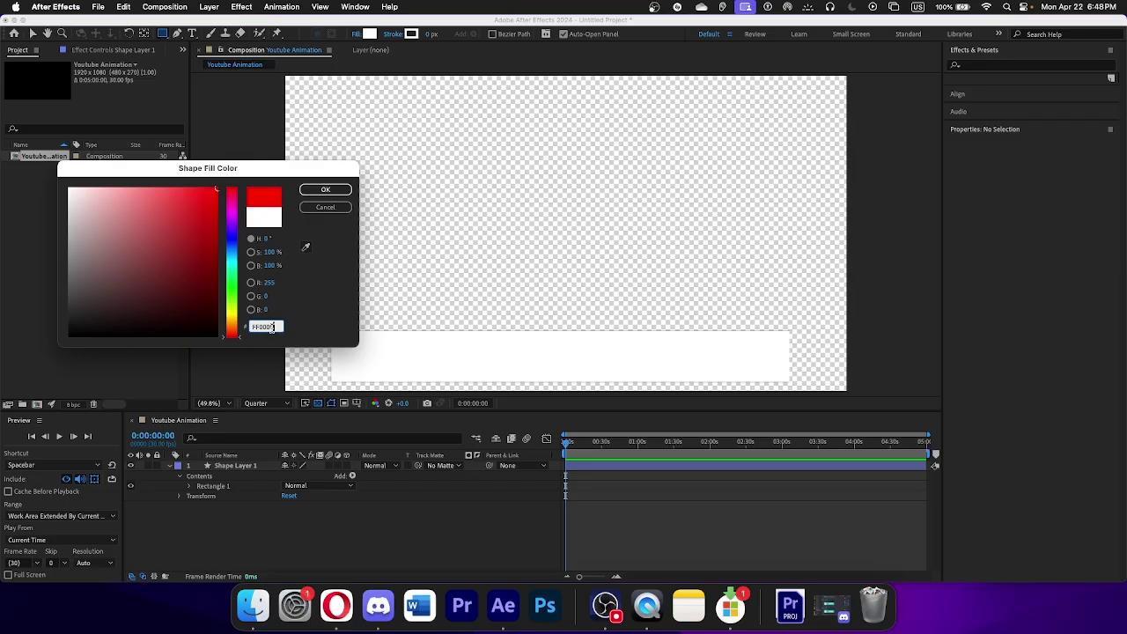
key(Return)
Draw a smaller red rectangle inside the right end of the white bar and adjust its position
drag(626, 341, 743, 369)
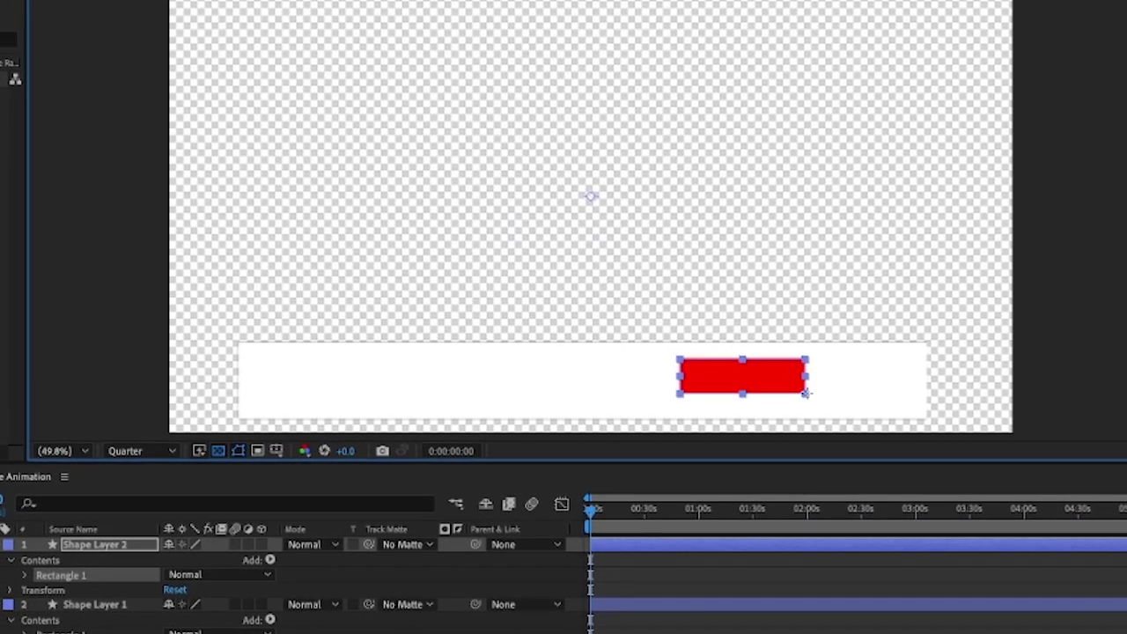
drag(839, 395, 853, 397)
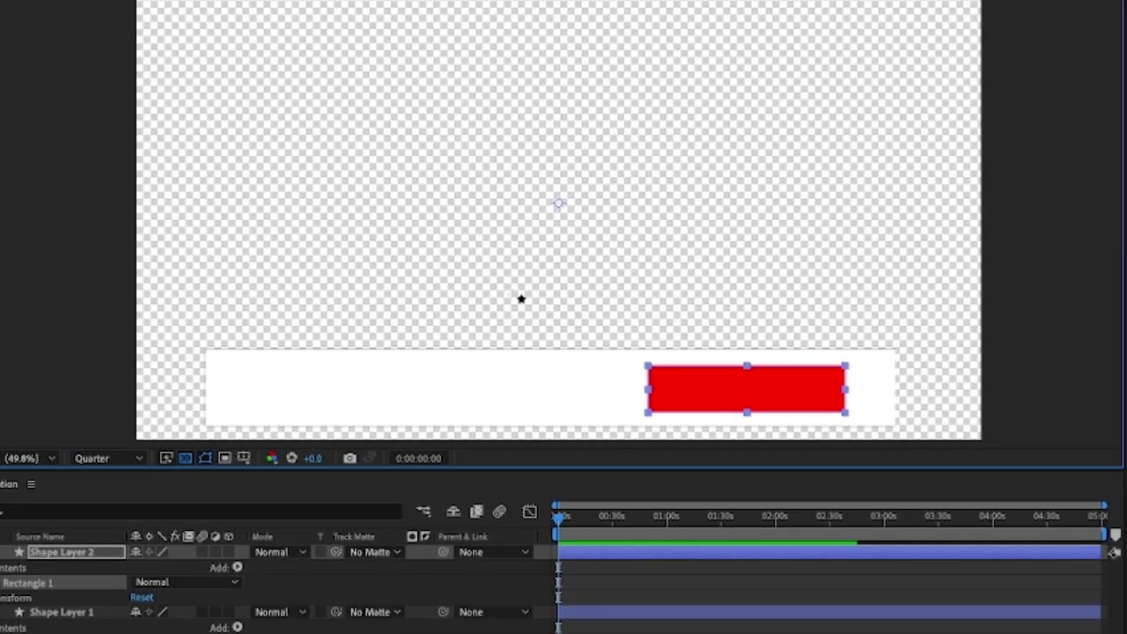
key(v)
drag(690, 382, 667, 356)
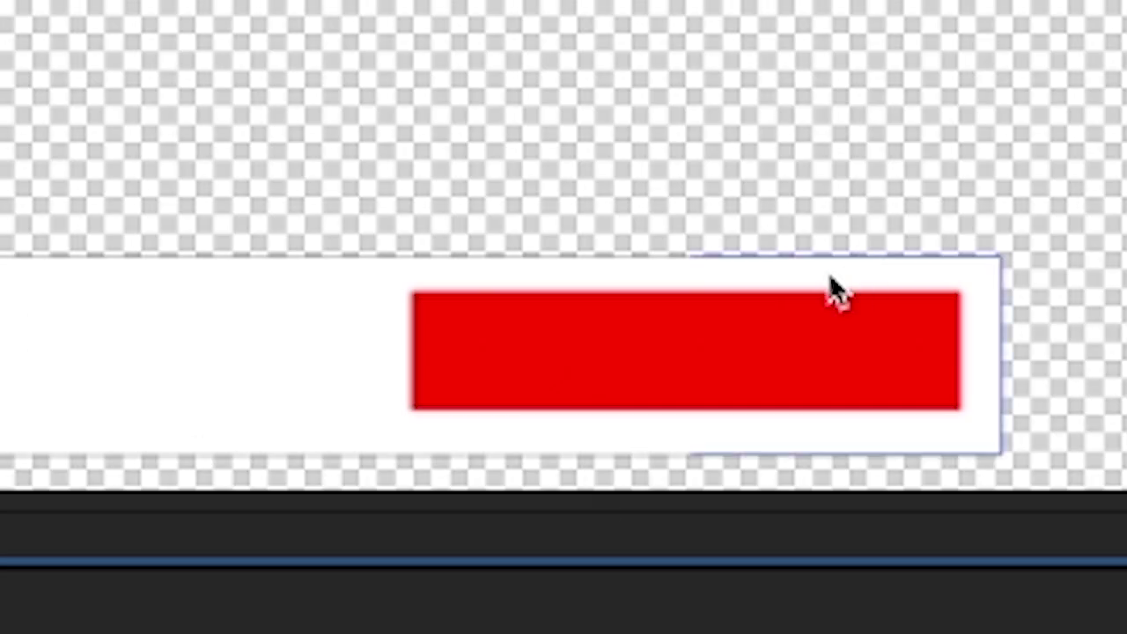
Add the Kasozdarkpixel_profile.jpeg image to the composition, shrink it slightly and place it at the left end of the white bar
click(393, 153)
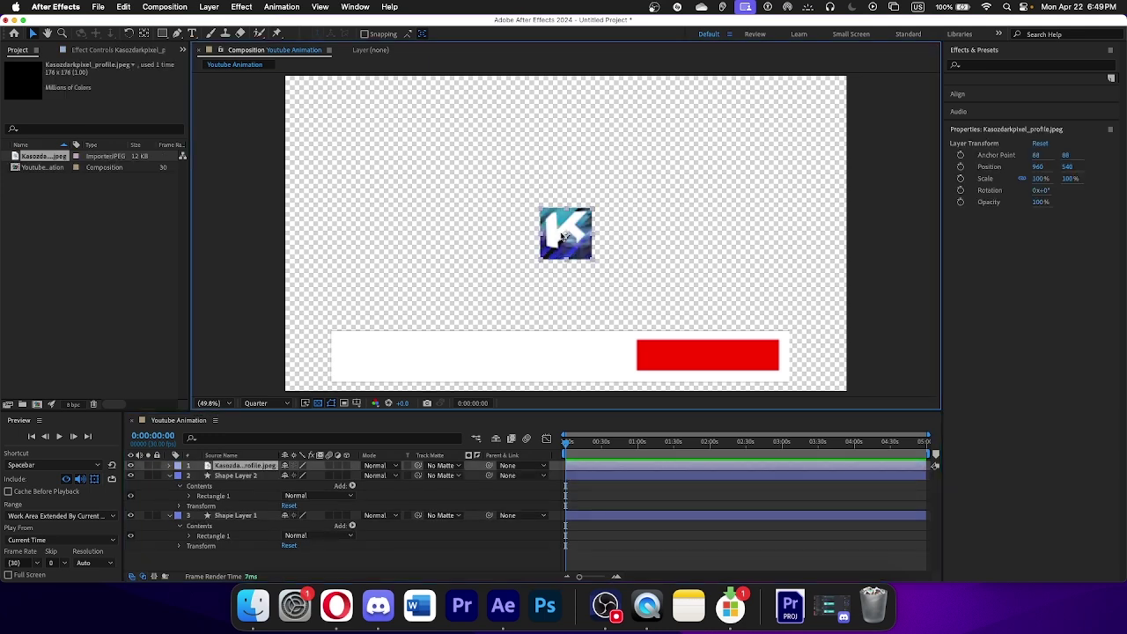
drag(555, 229, 358, 352)
click(570, 395)
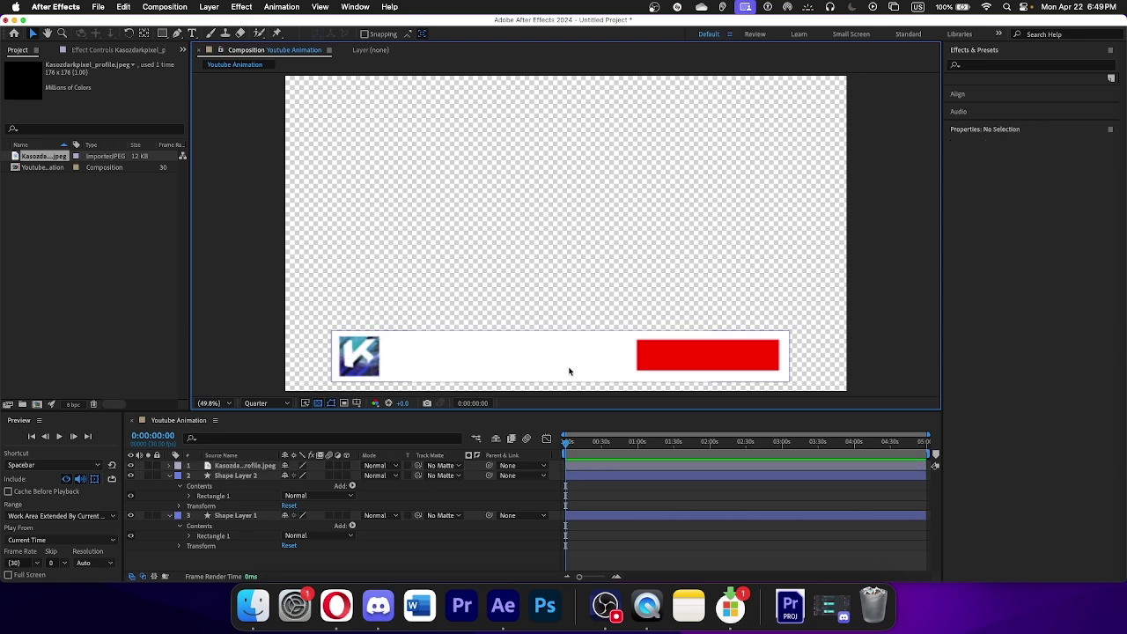
Set the composition preview resolution to Full
click(265, 403)
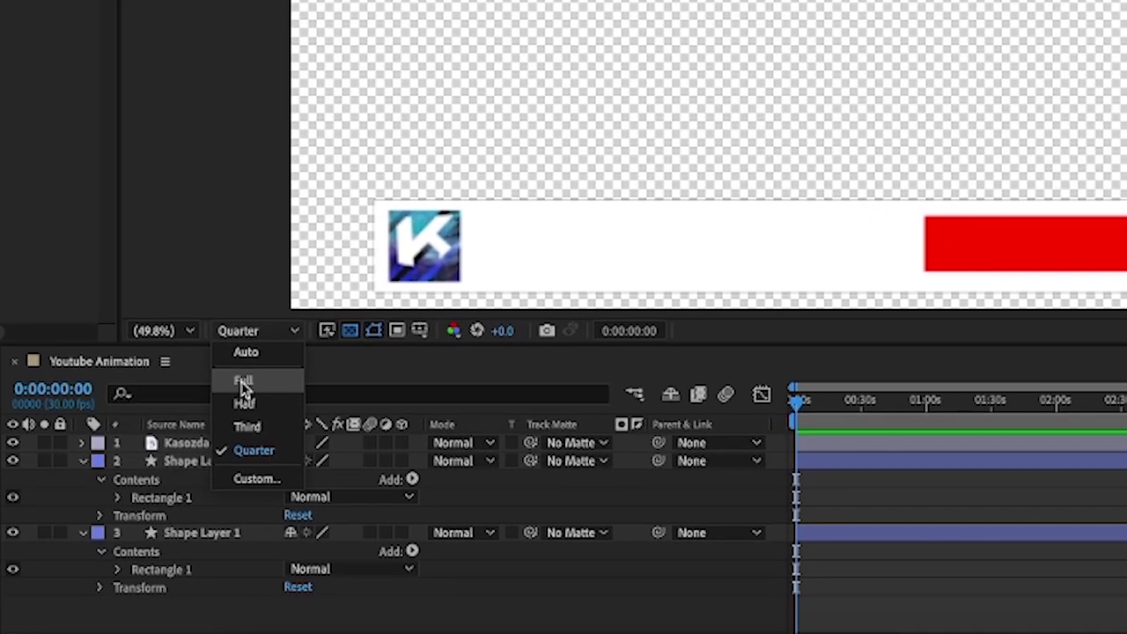
click(244, 384)
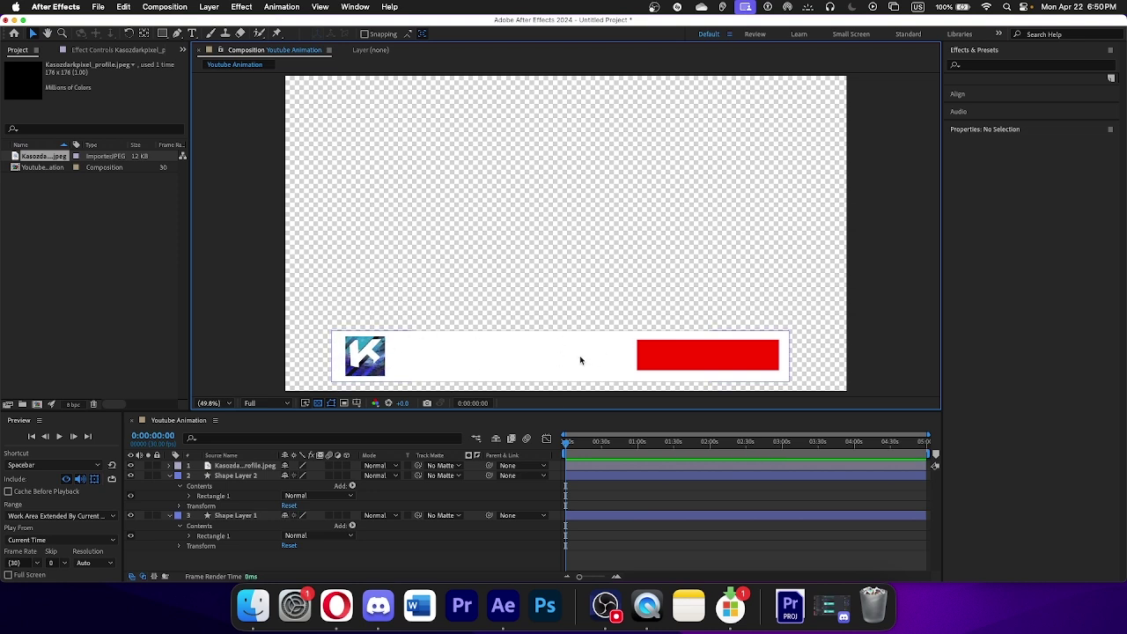
Draw a red circle about 166 px wide at about 91% scale with the Ellipse tool, centred over the profile image
click(240, 466)
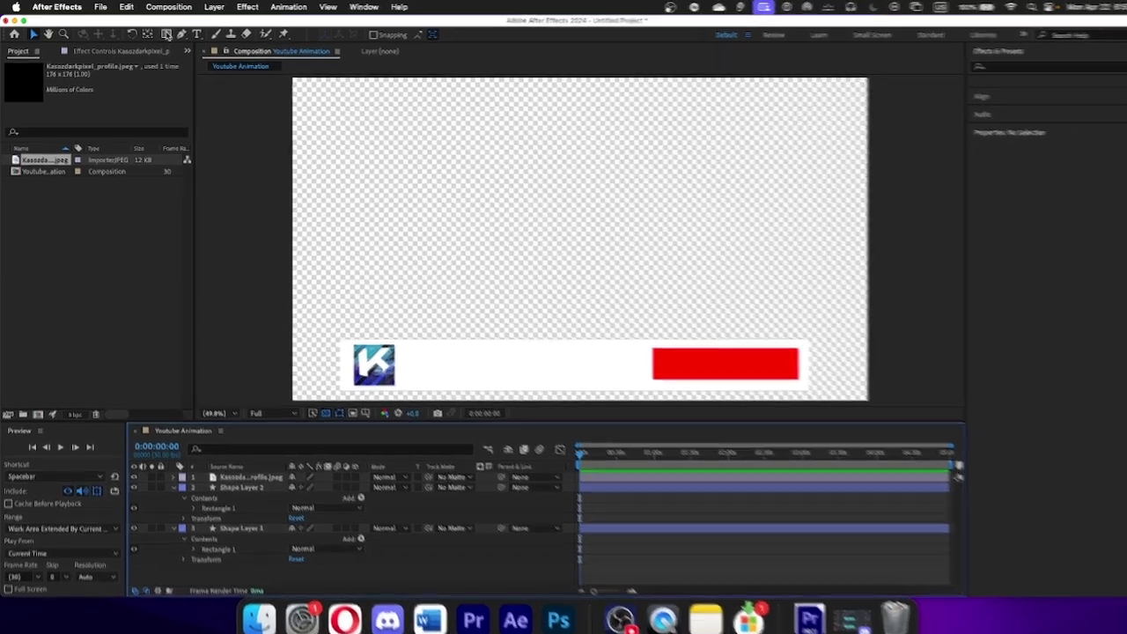
click(162, 33)
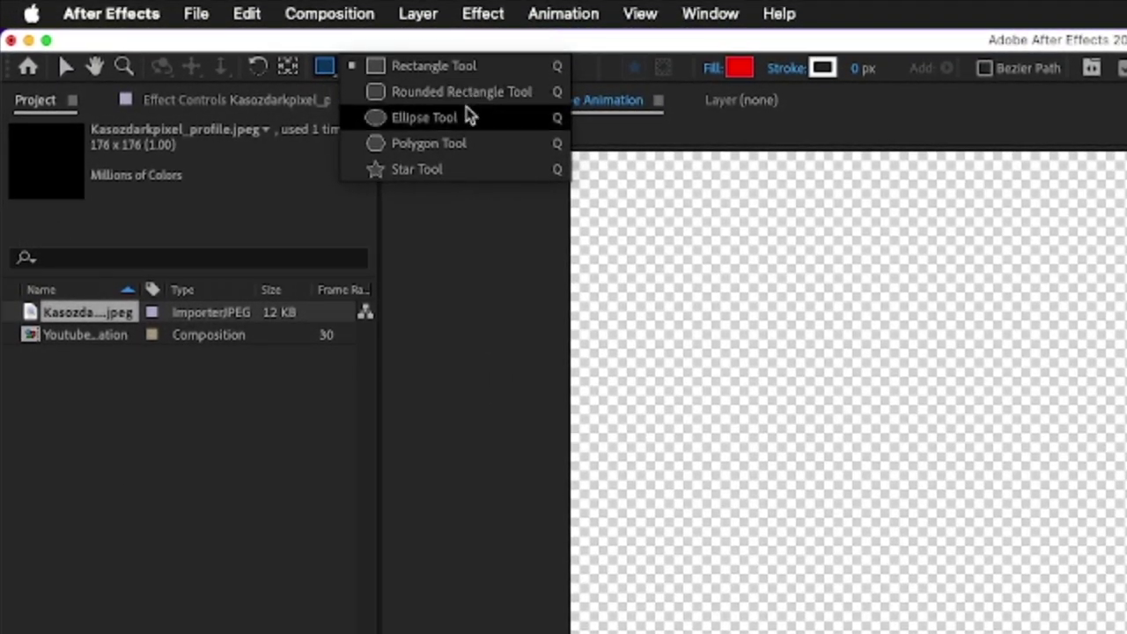
click(464, 117)
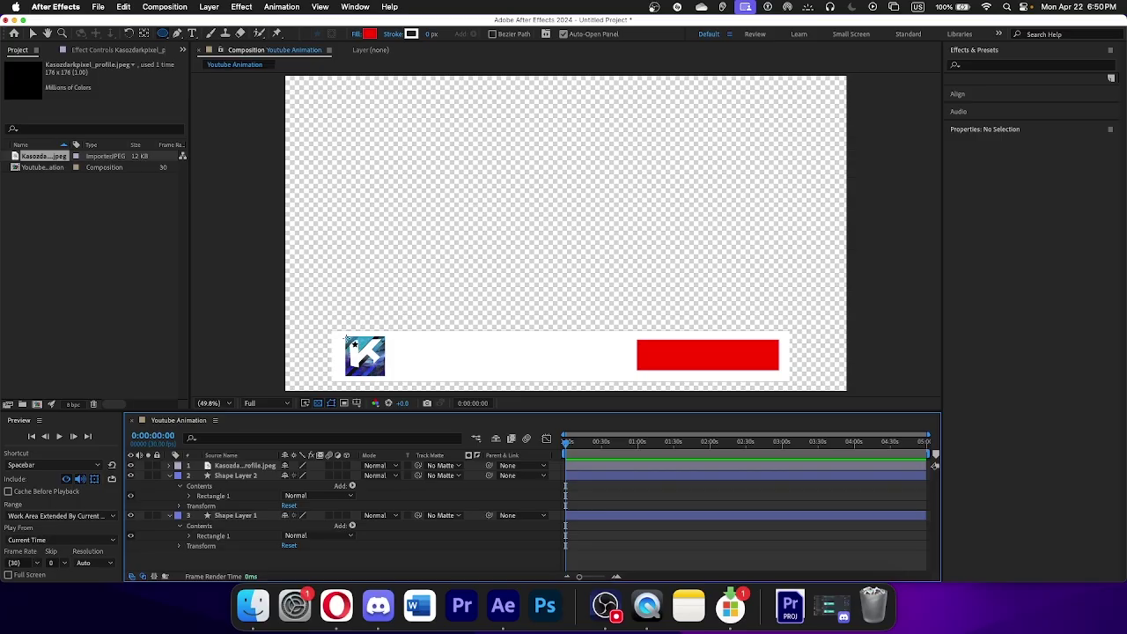
drag(345, 335, 392, 379)
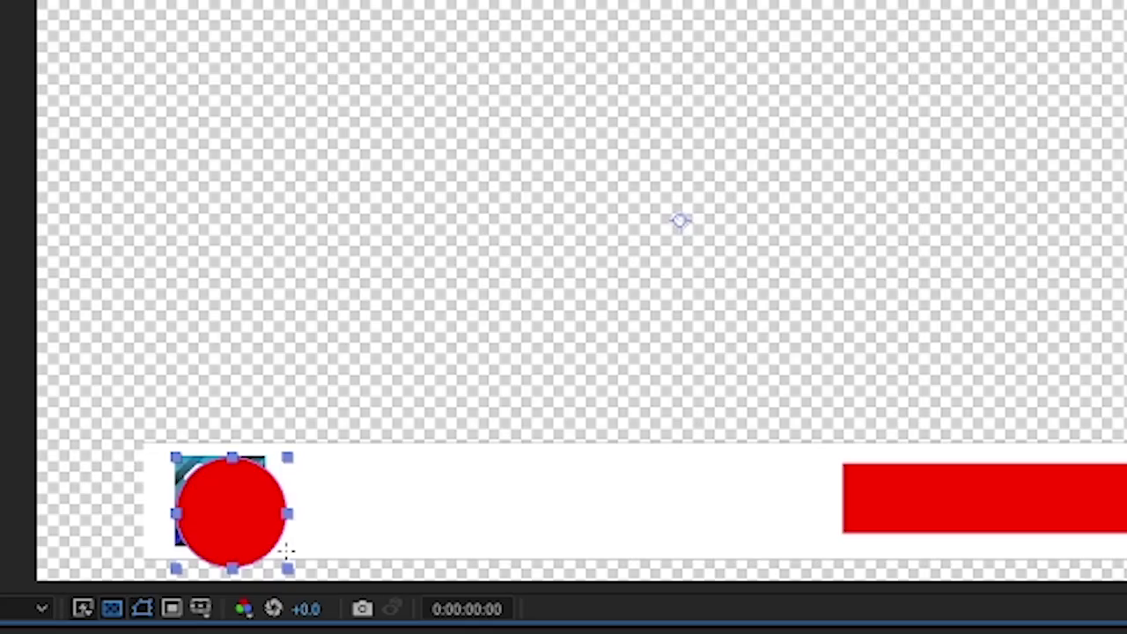
key(v)
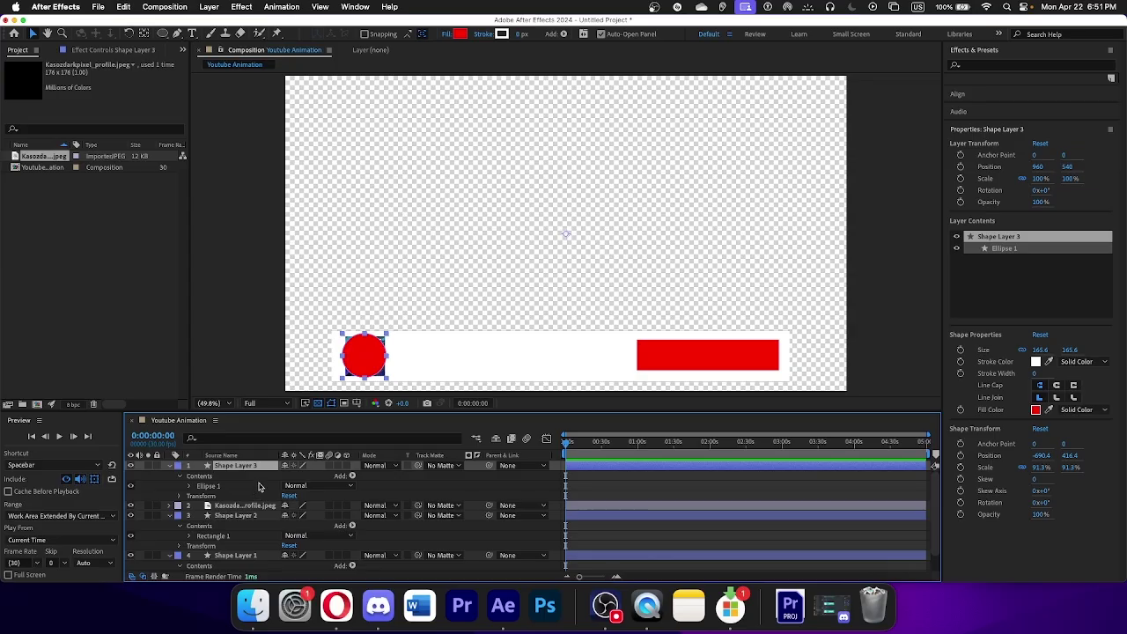
Collapse the expanded layer properties and rename the white bar's layer, Shape Layer 1, as Background
click(169, 465)
click(169, 485)
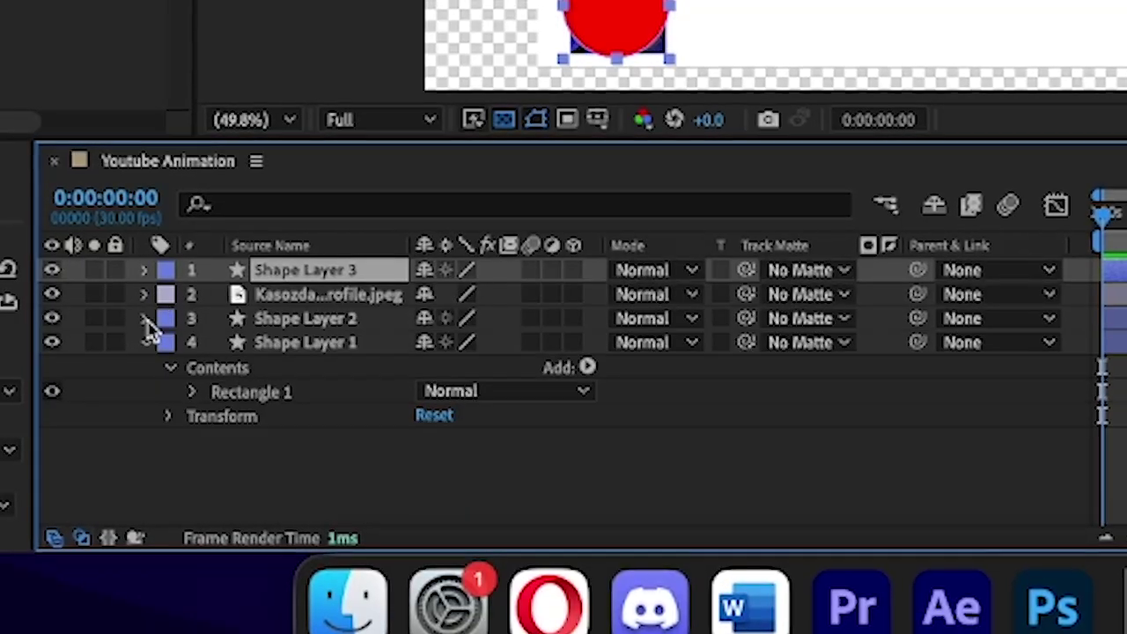
click(169, 495)
right_click(235, 495)
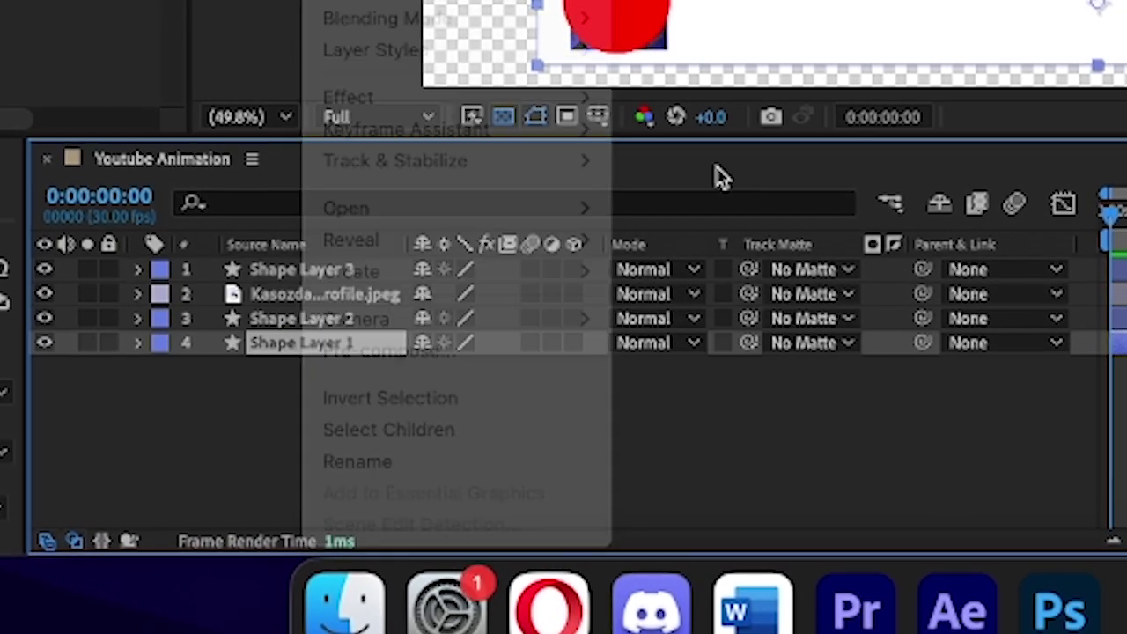
text(Background)
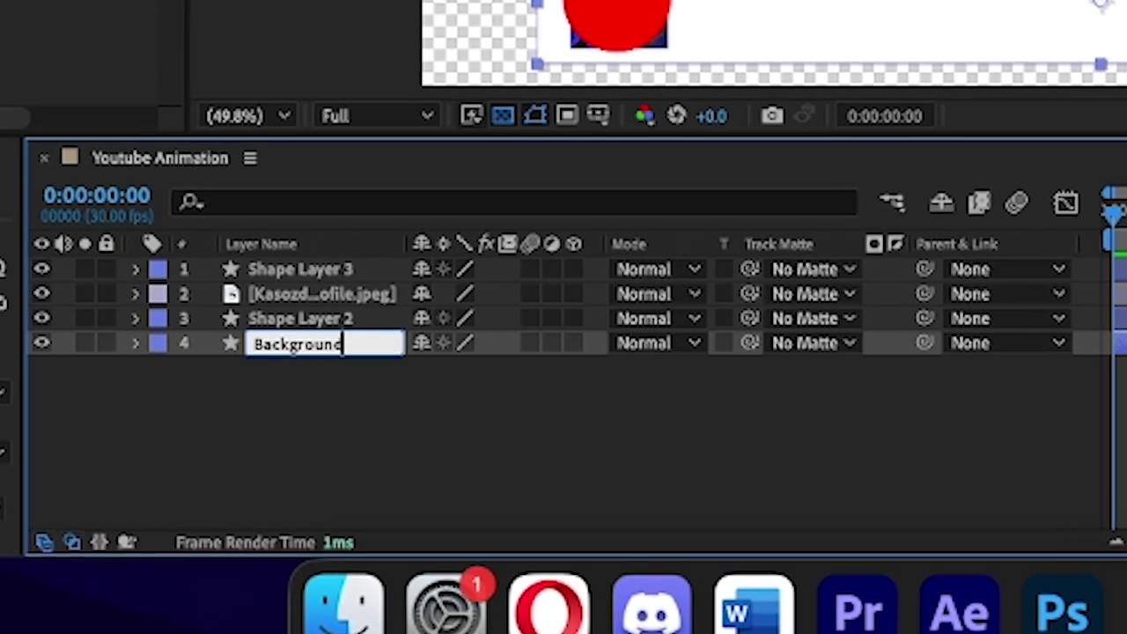
Rename the red rectangle's layer as Sub bg and the red circle's layer as Pfp bg
click(308, 320)
key(Return)
text(Sub bg)
click(303, 295)
key(Return)
click(302, 271)
key(Return)
text(Pfp bg)
key(Return)
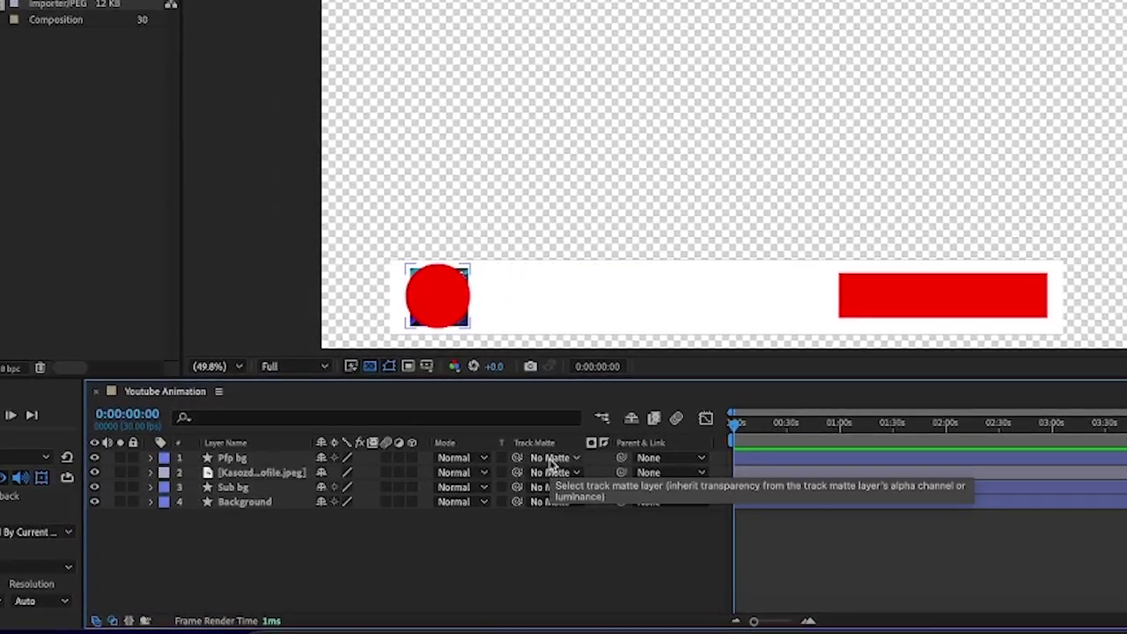
click(442, 466)
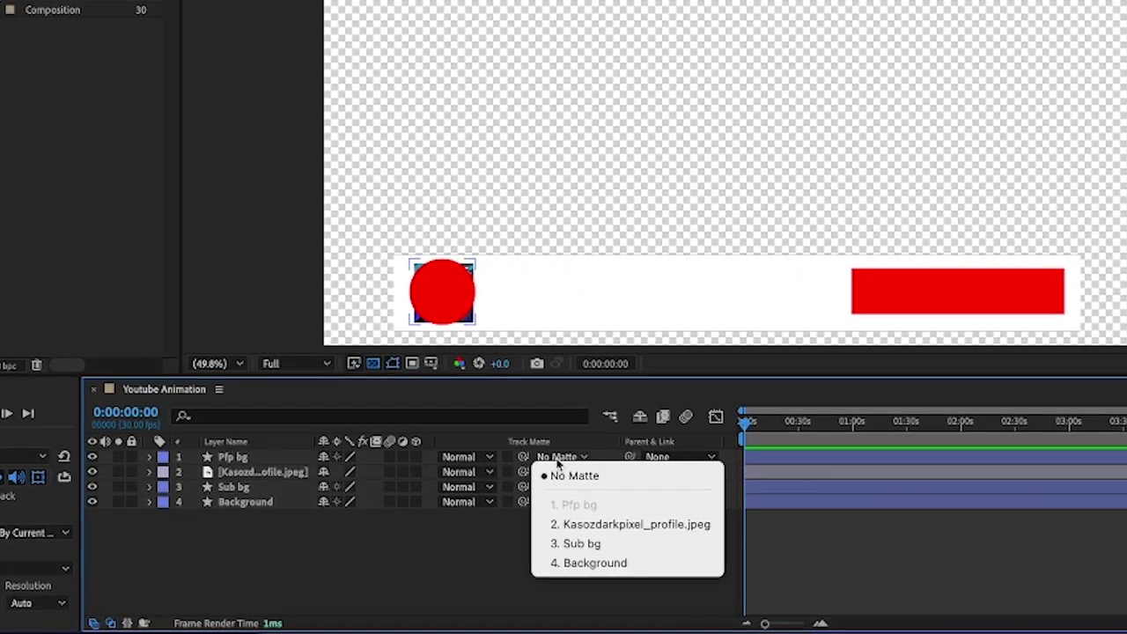
click(573, 524)
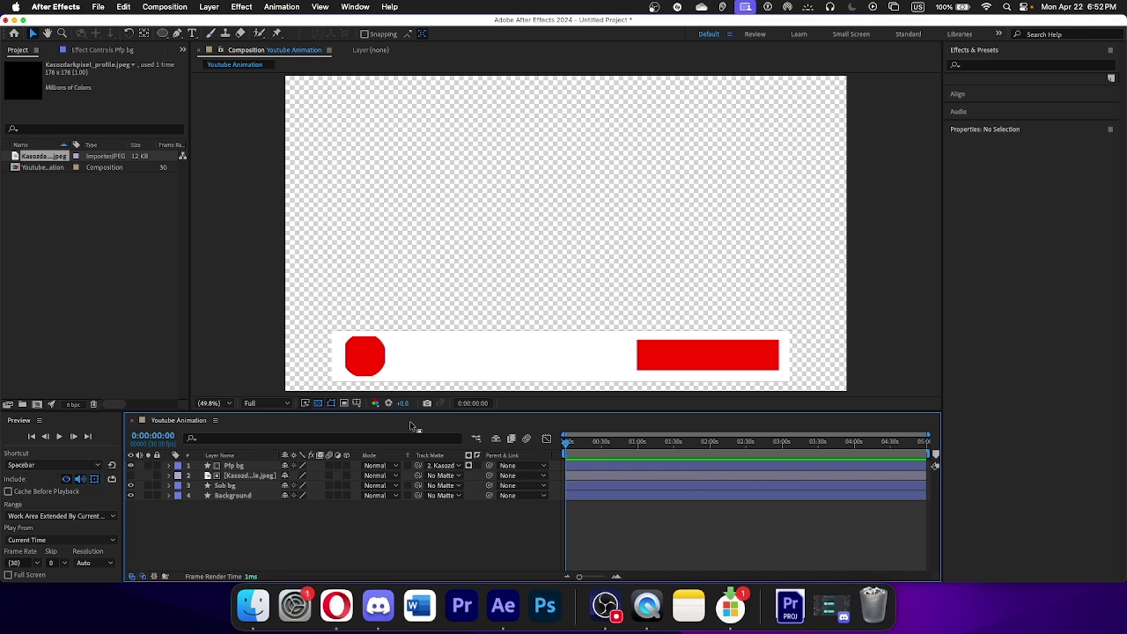
key(super+z)
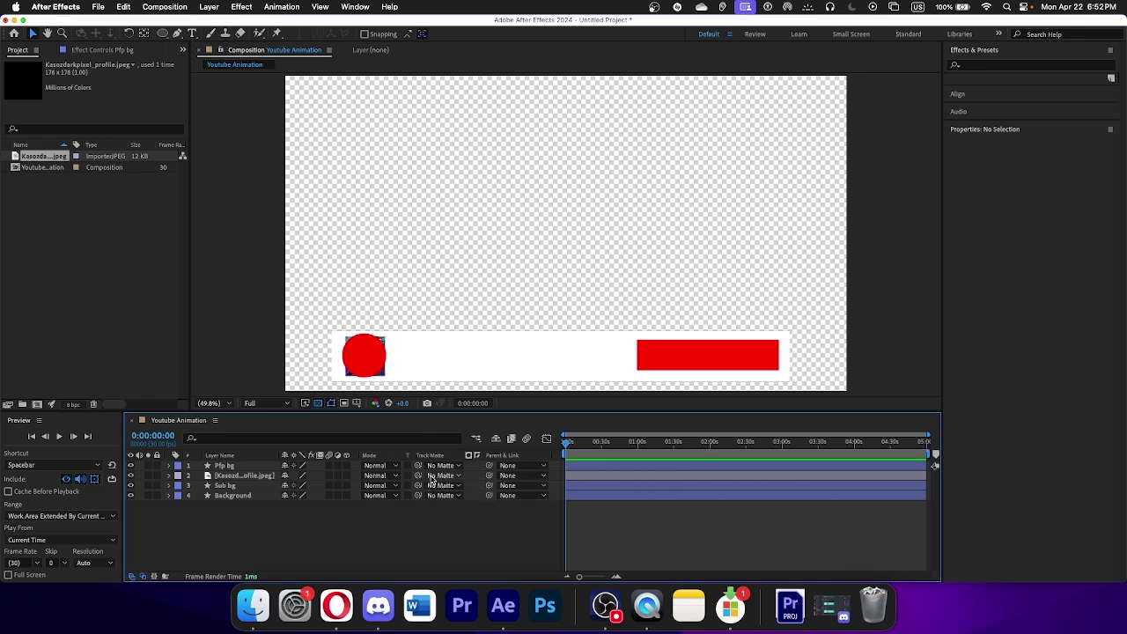
Set the profile image layer's track matte to the Pfp bg layer
click(442, 476)
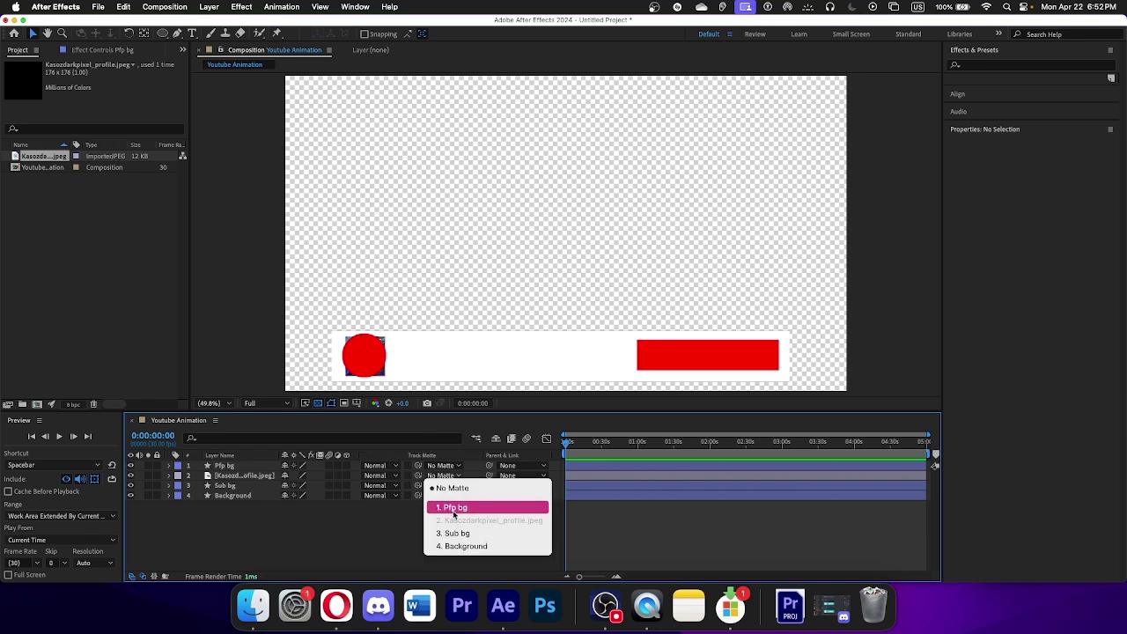
click(455, 508)
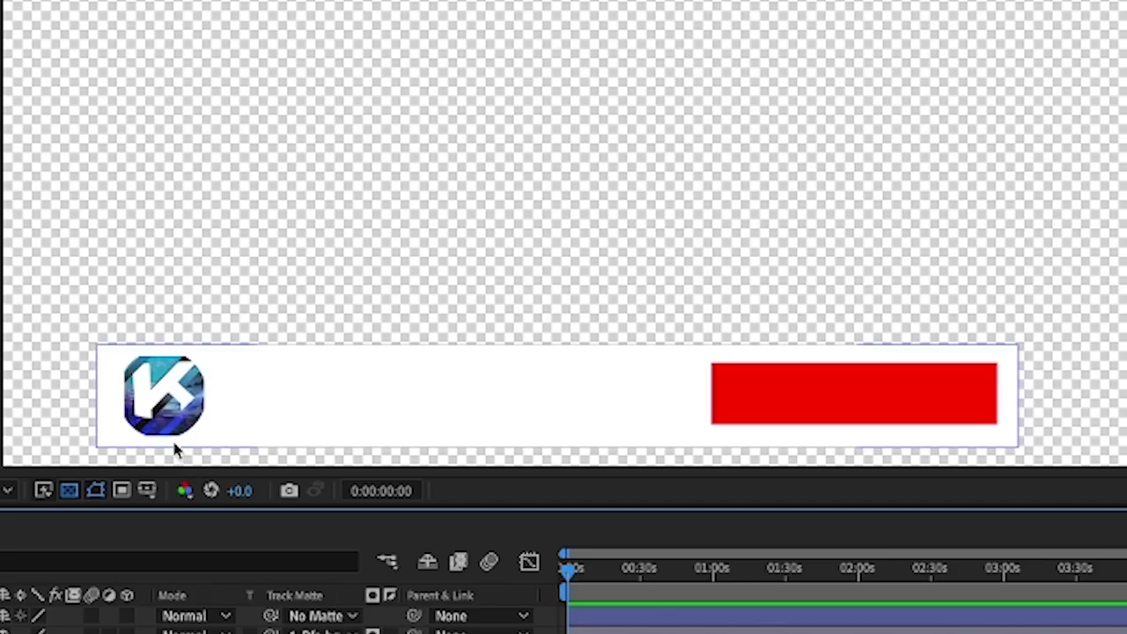
click(227, 500)
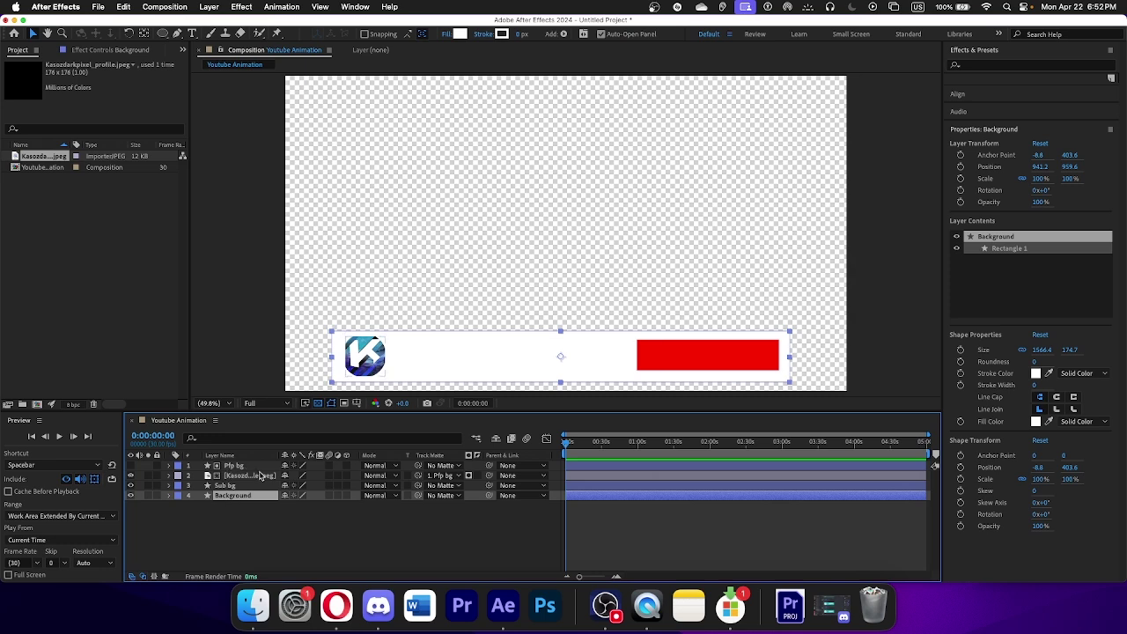
Set the roundness of the Background layer's rectangle path to 60
click(172, 497)
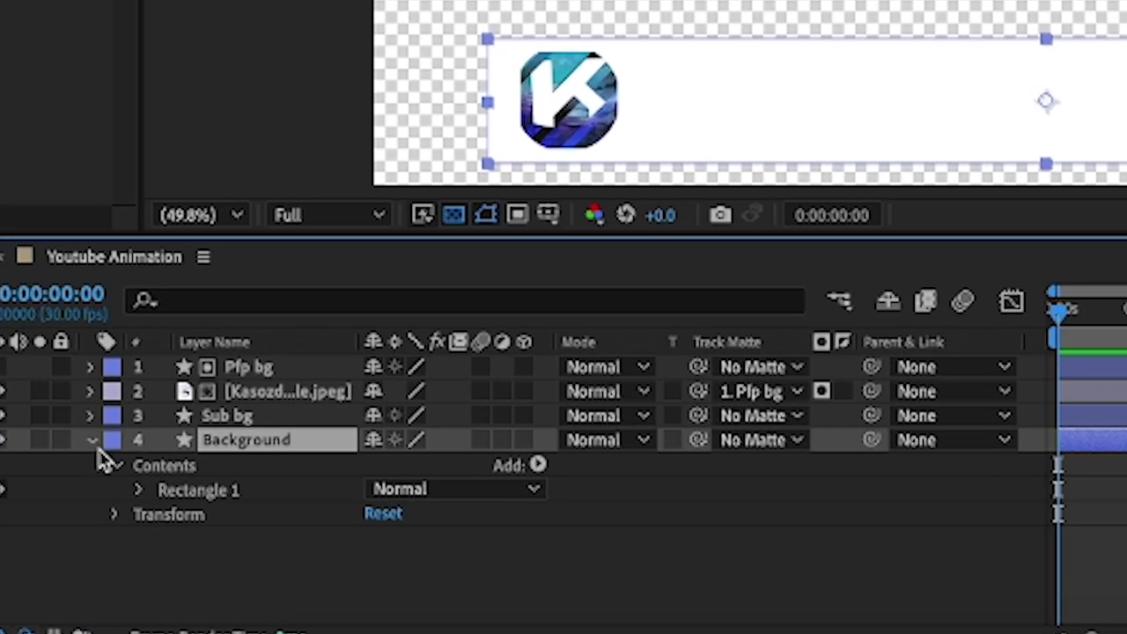
click(139, 490)
click(165, 515)
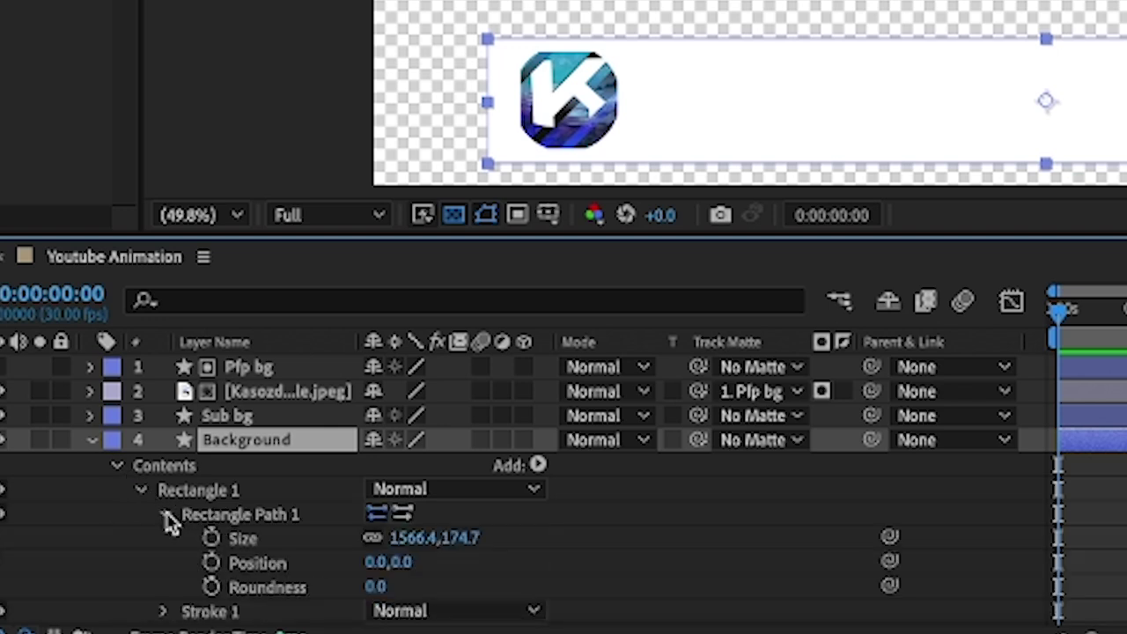
drag(377, 589, 459, 582)
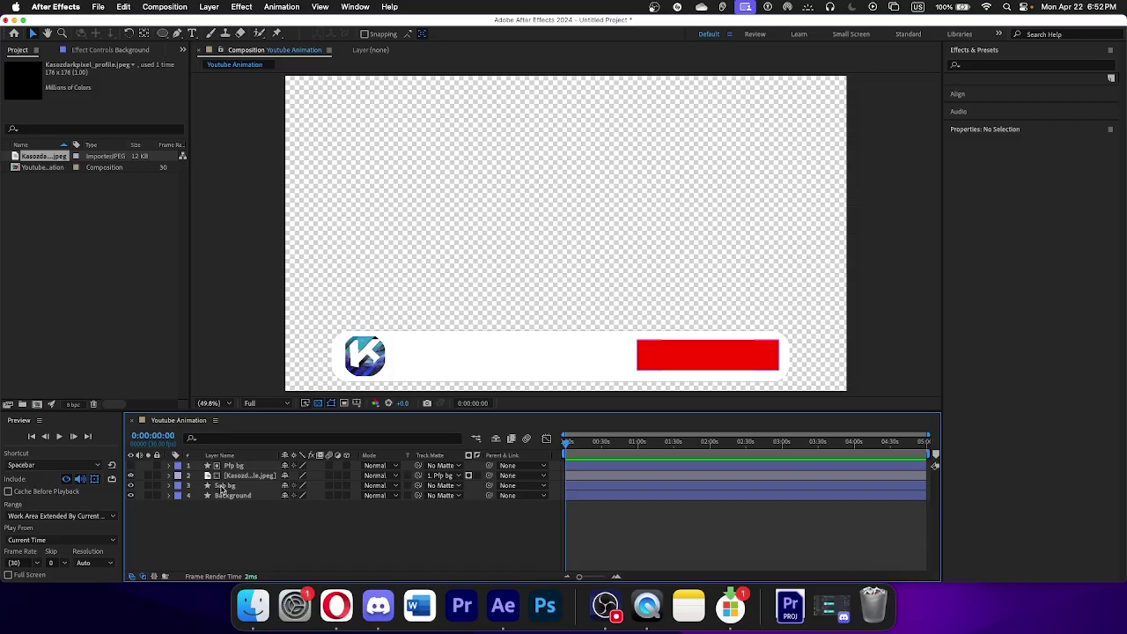
Round the corners of the red rectangle by increasing the rectangle path roundness on the Sub bg layer
click(220, 487)
click(169, 486)
click(189, 505)
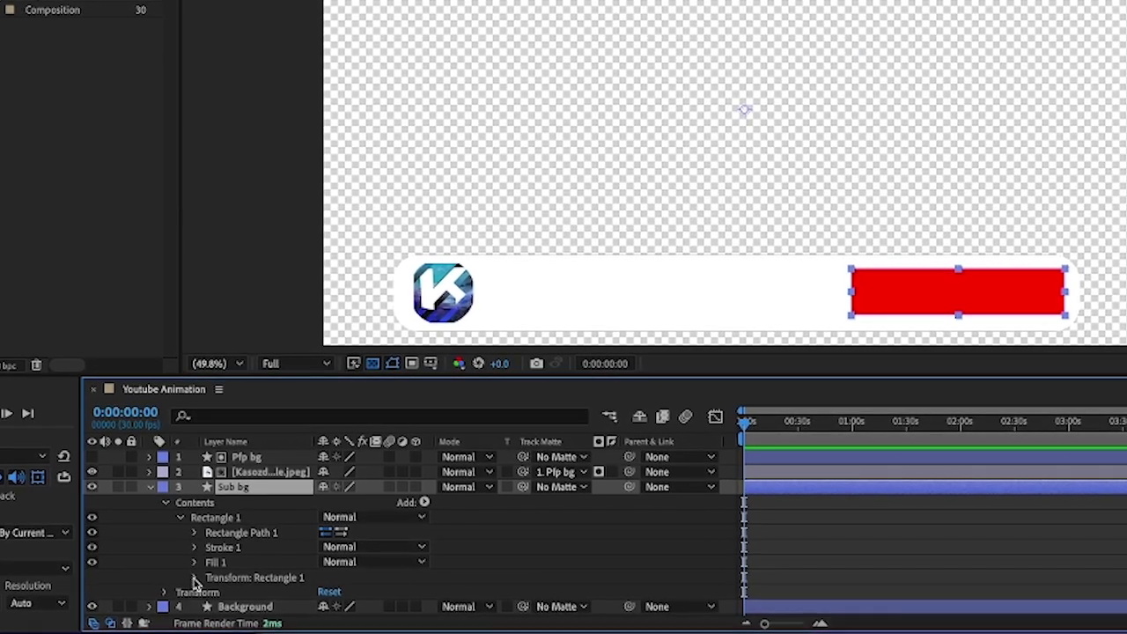
click(194, 534)
drag(326, 578, 356, 577)
click(798, 351)
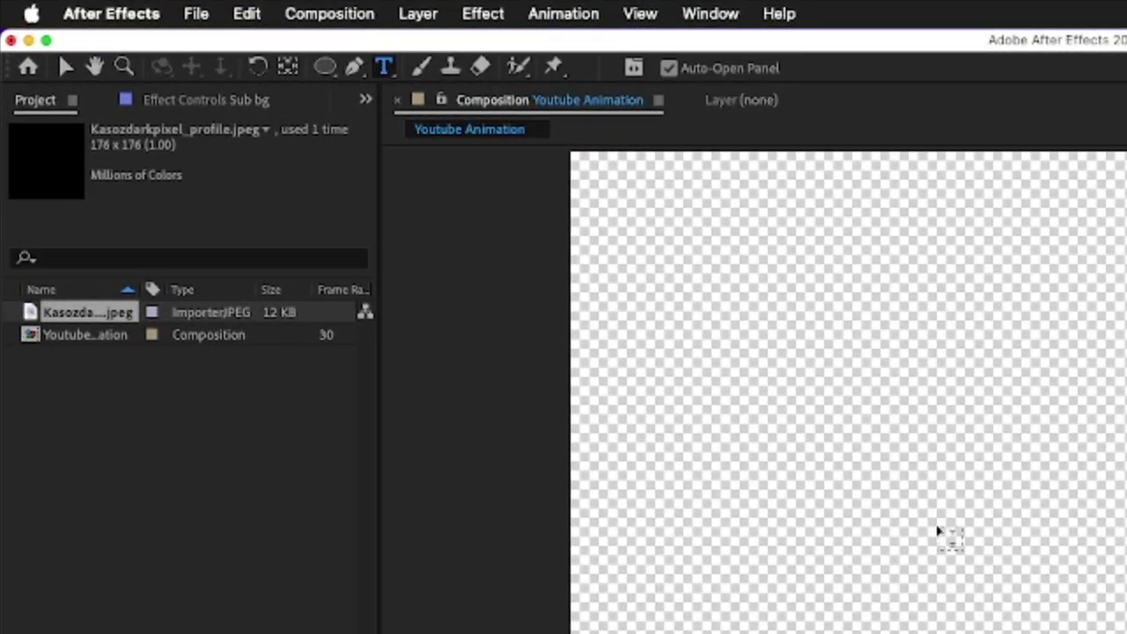
Add a text layer reading kaszodarkpixel and set its fill colour to 000000
click(955, 537)
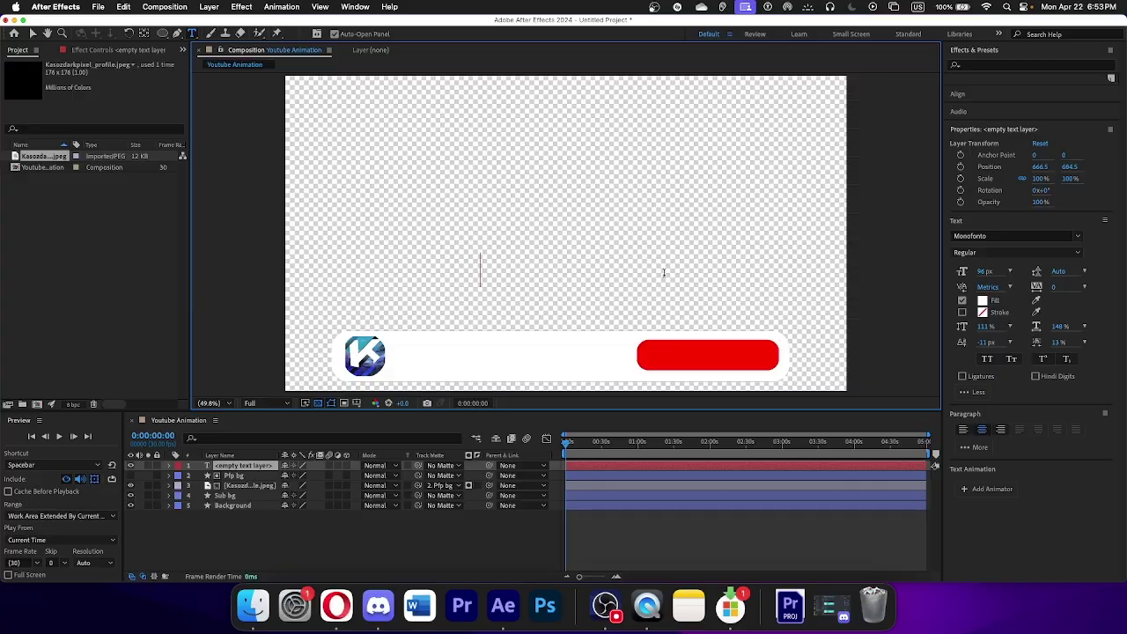
text(kaszodarkpixel)
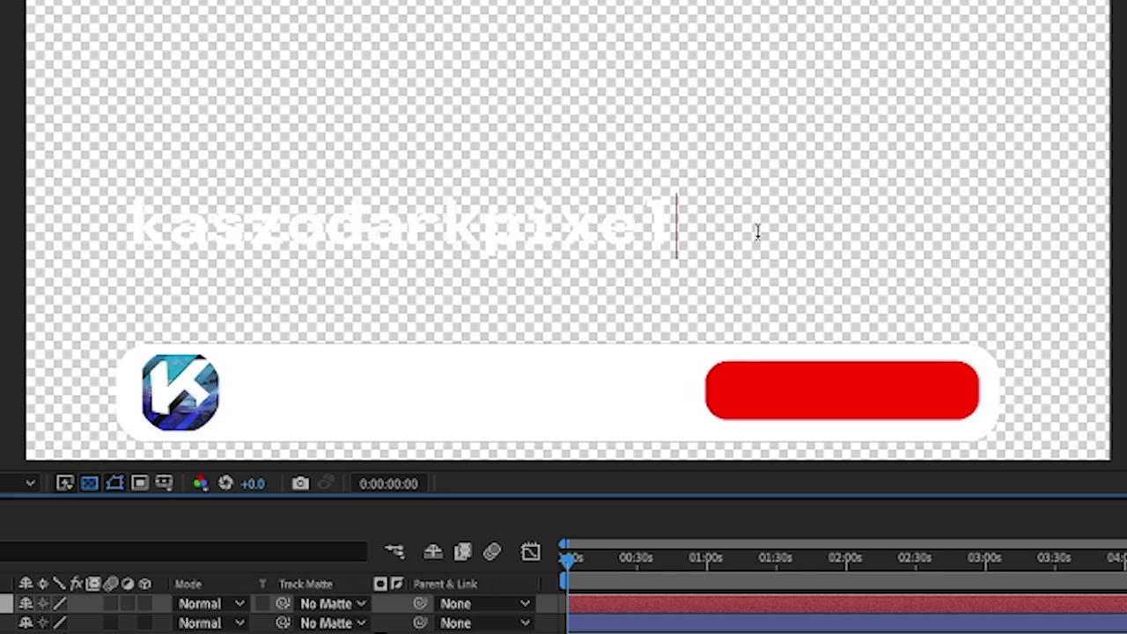
key(super+a)
click(982, 301)
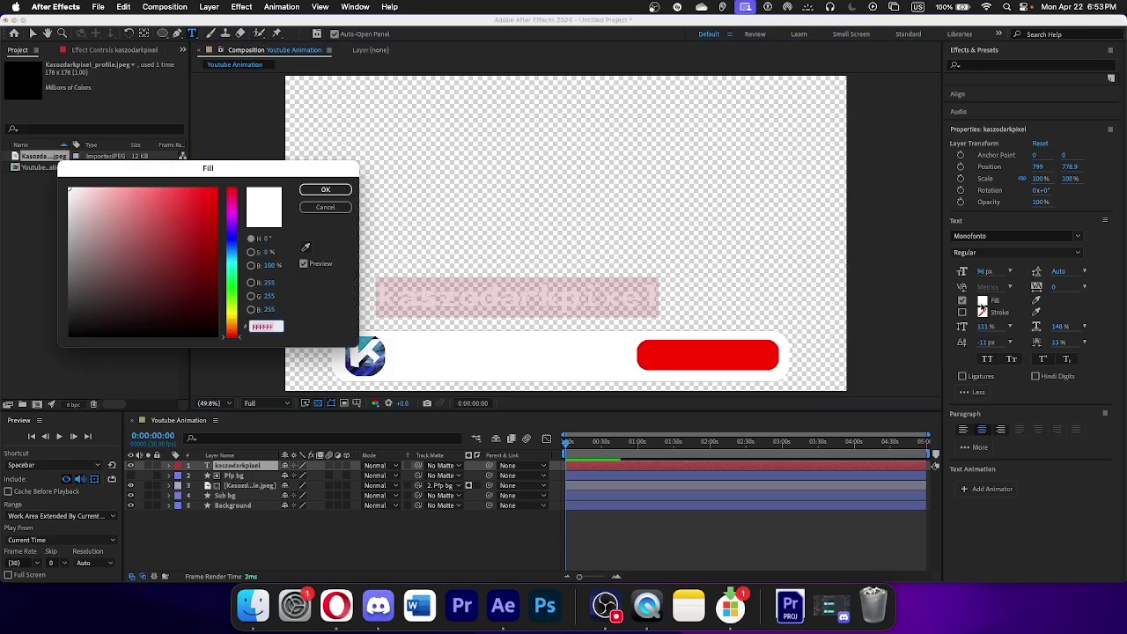
text(000000)
key(Return)
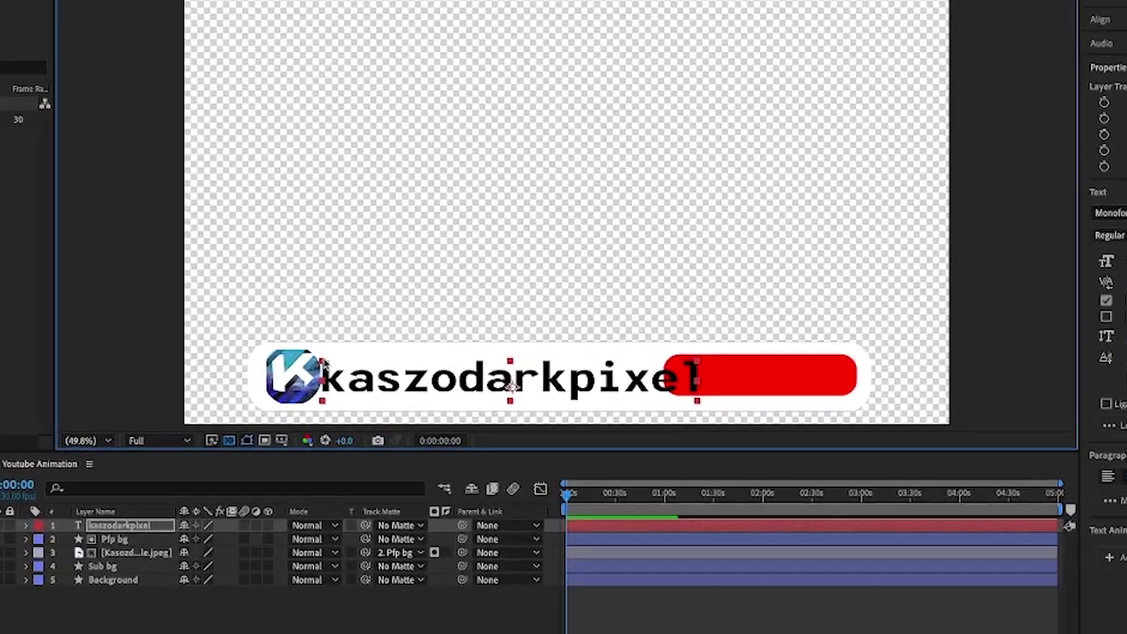
Scale the channel name to about 76%, fit it between the profile picture and red rectangle, and set its font to Makisupa
drag(322, 365, 367, 377)
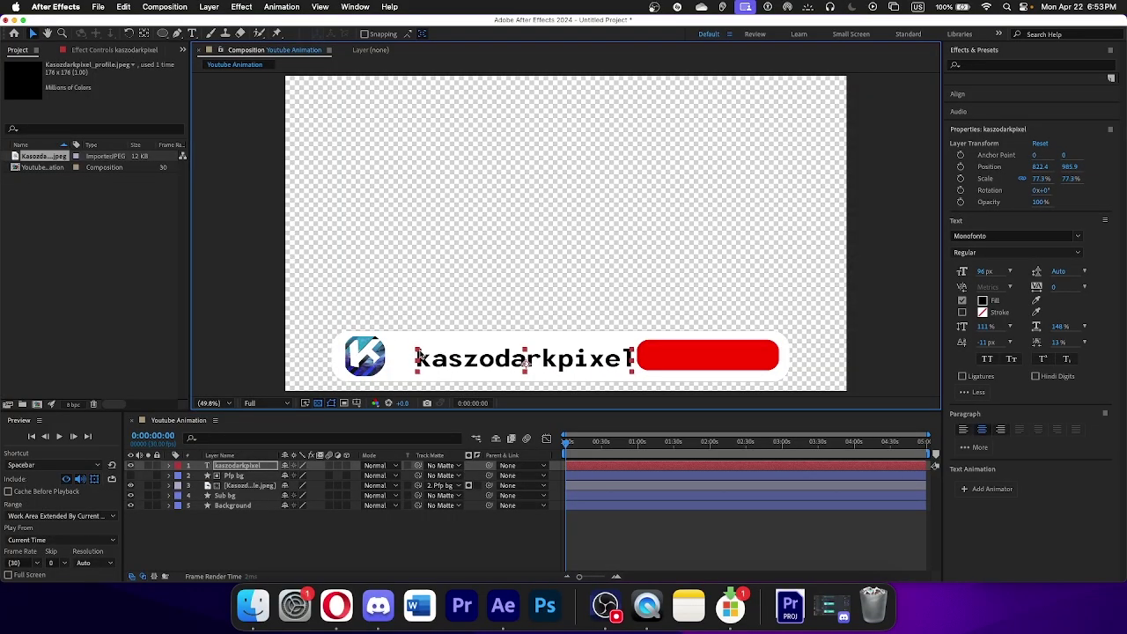
drag(418, 352, 422, 359)
click(423, 338)
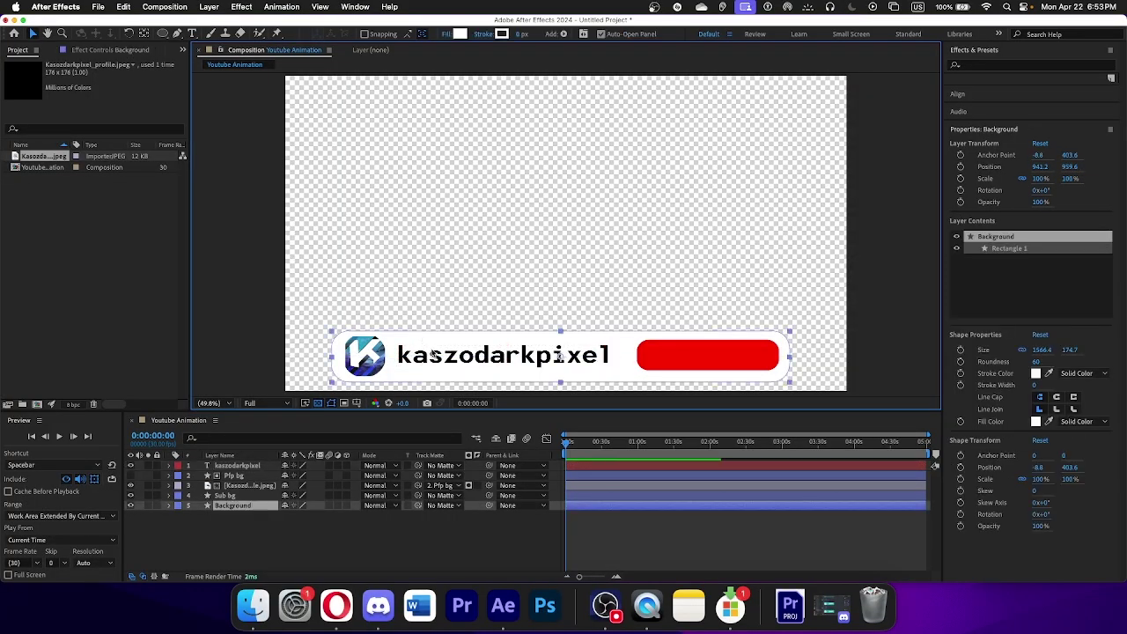
click(523, 220)
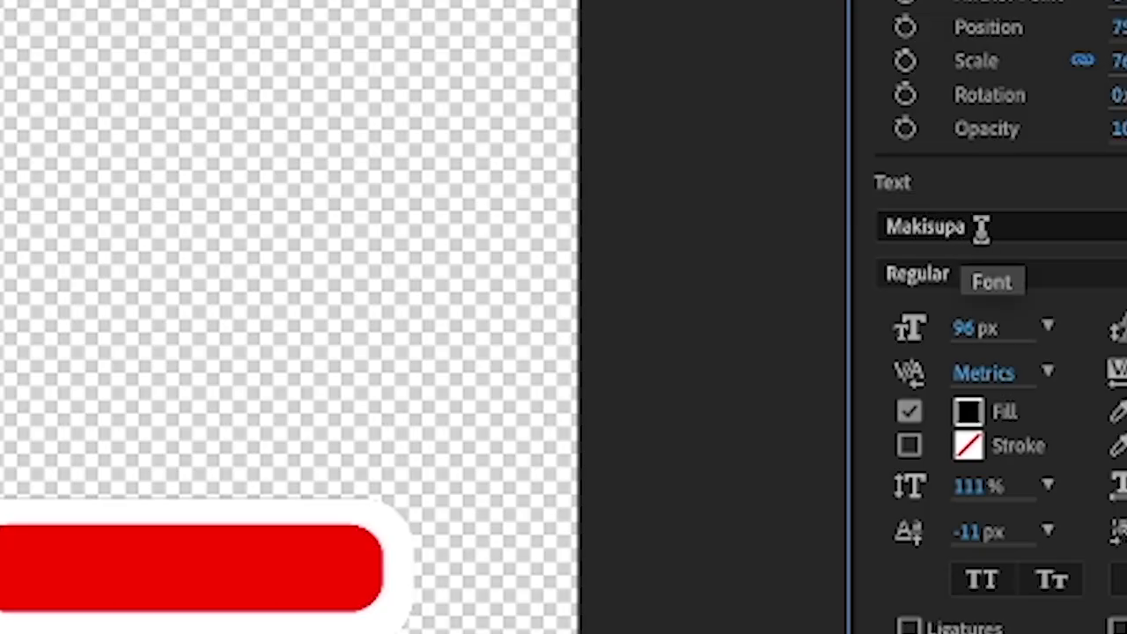
click(987, 237)
double_click(457, 355)
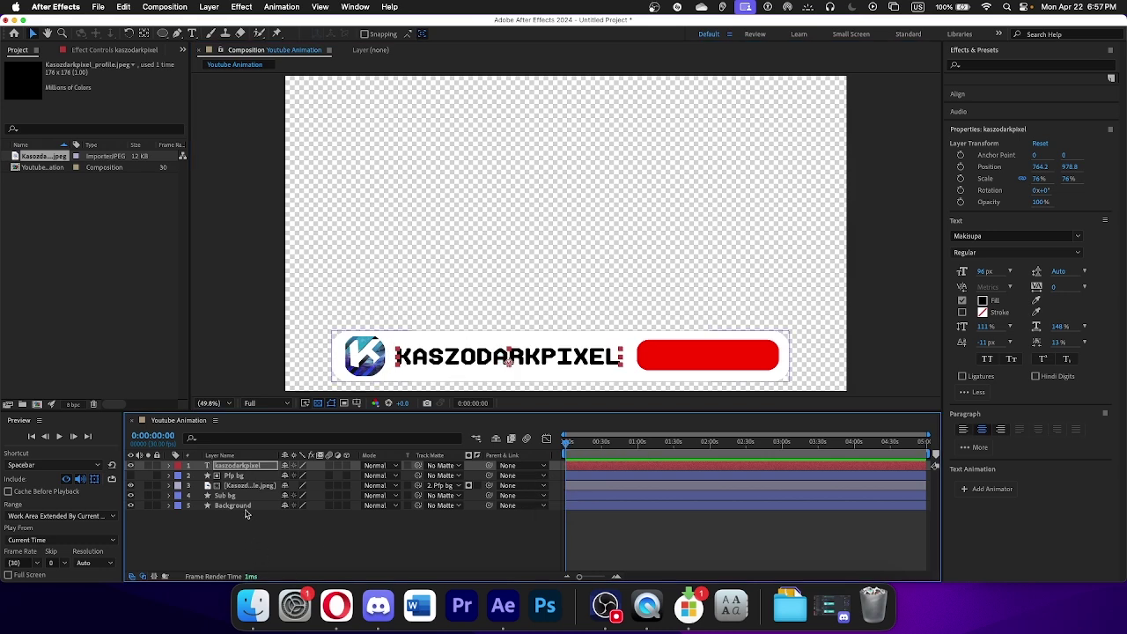
Change the Background layer's fill colour to 282828
click(246, 508)
scroll(387, 194, up, 1)
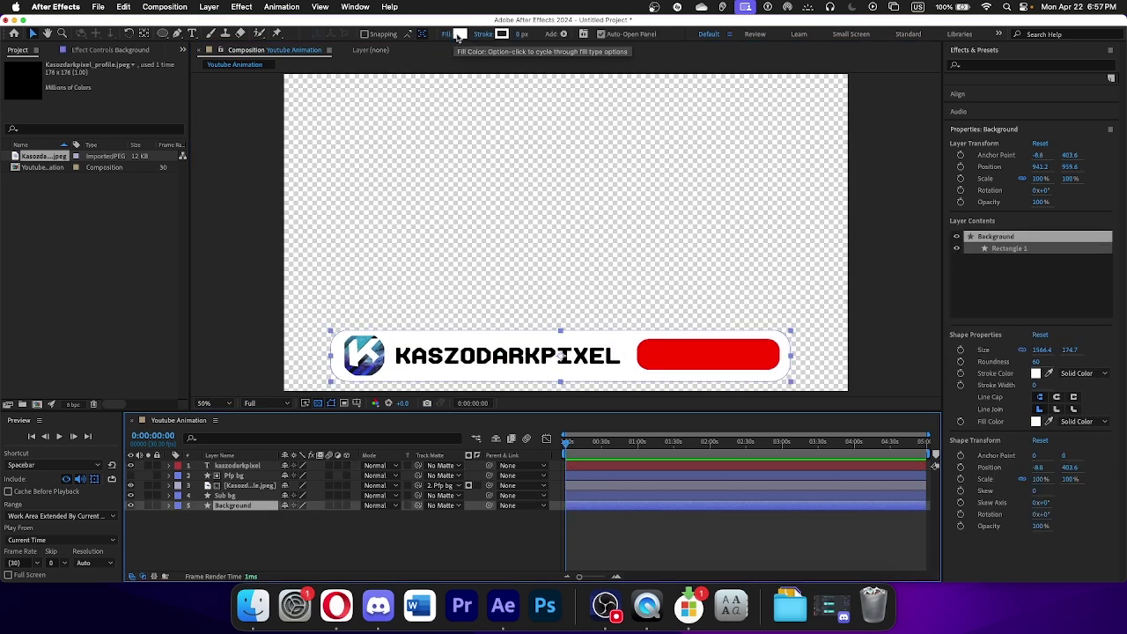
click(458, 35)
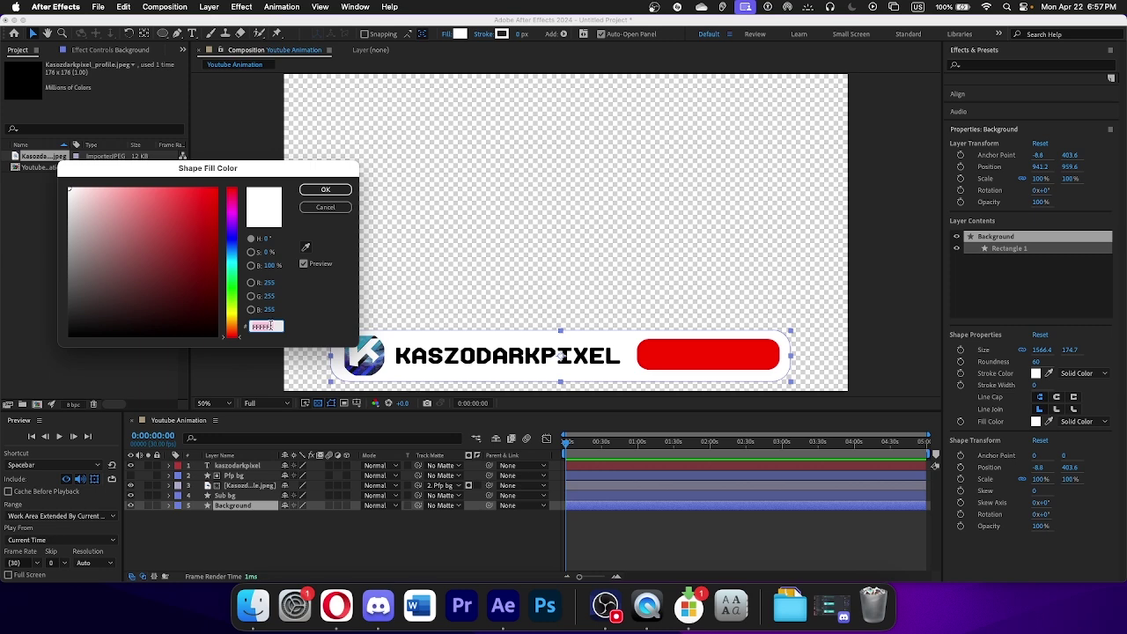
text(282828)
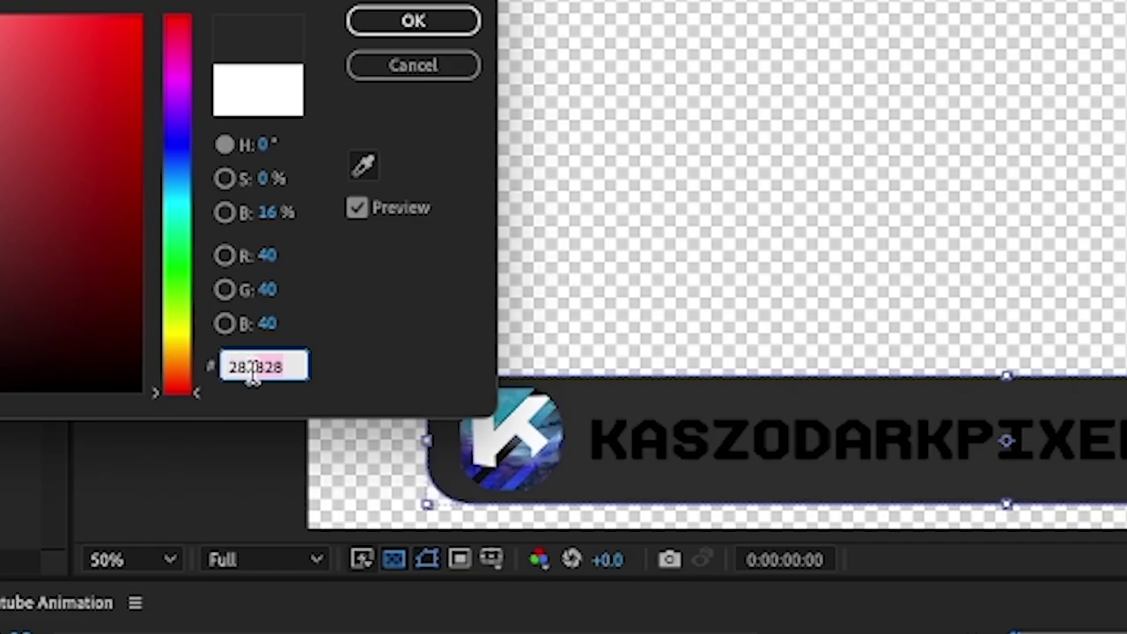
key(Return)
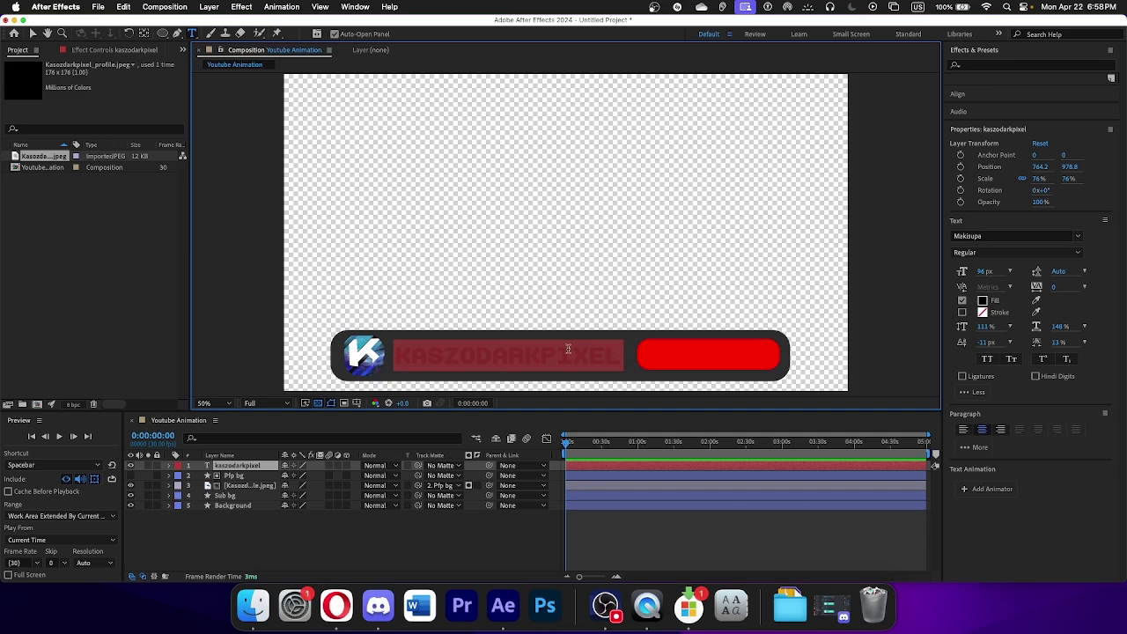
Change the channel name text's fill from black to a near-white colour
click(983, 301)
drag(172, 308, 61, 183)
key(Return)
click(429, 355)
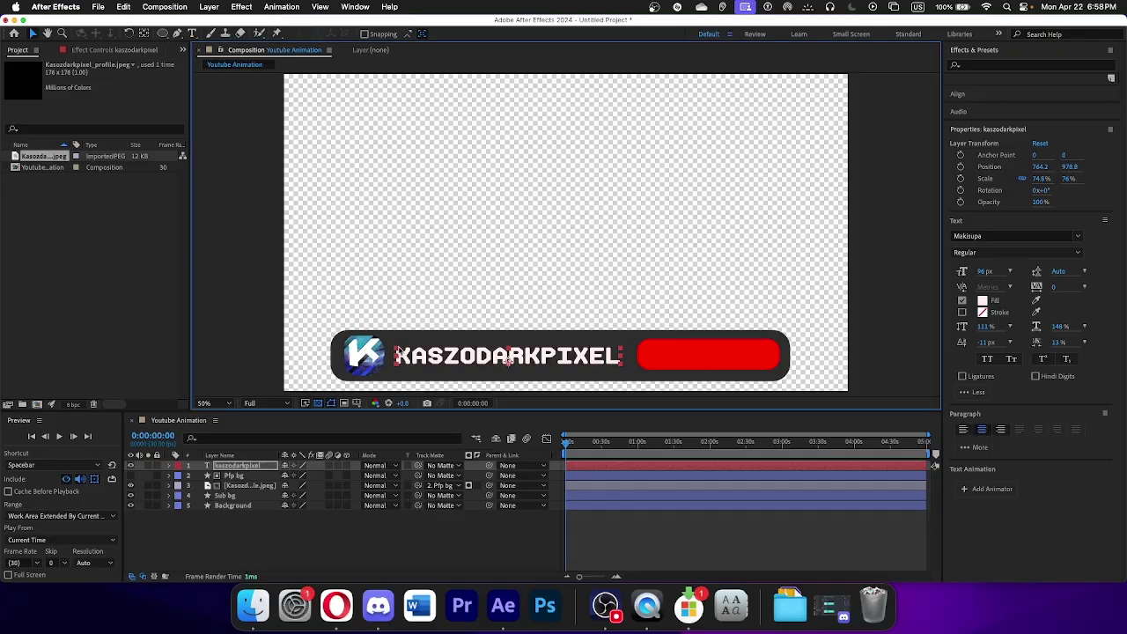
Shrink the channel name text slightly and move it up within the bar, beside the profile picture
drag(396, 347, 402, 350)
drag(414, 355, 402, 349)
click(426, 379)
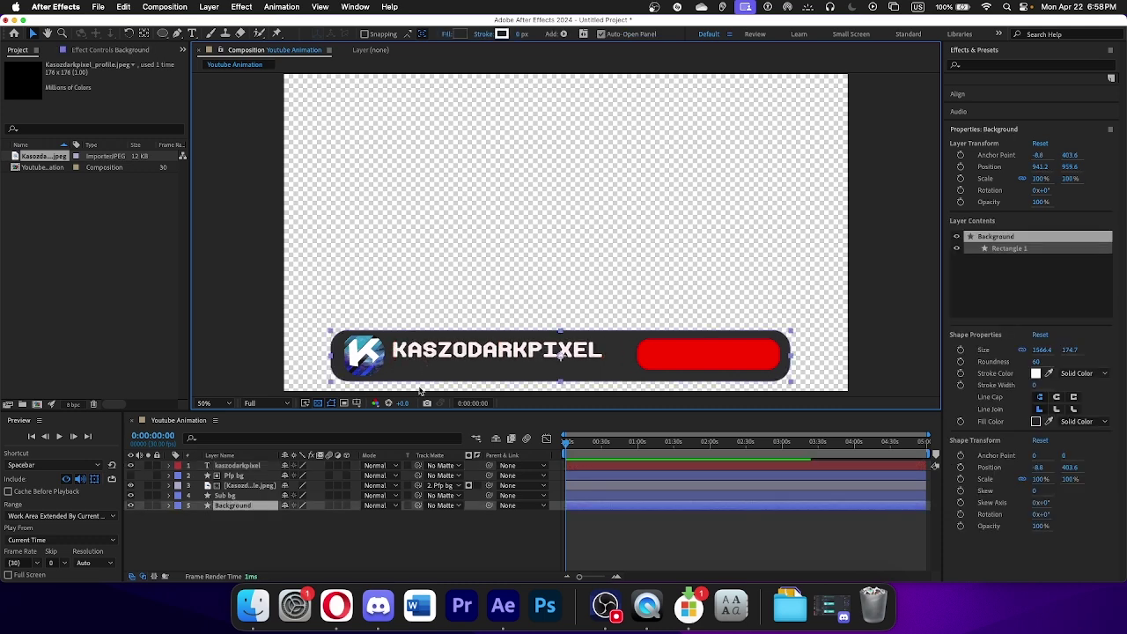
click(280, 351)
key(t)
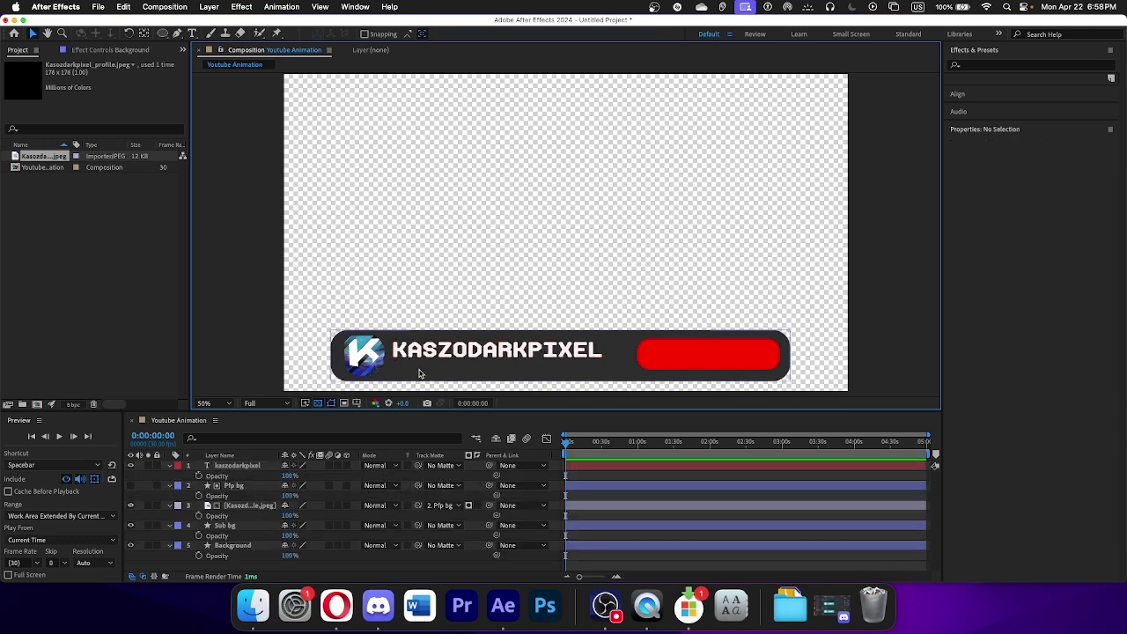
click(169, 465)
click(170, 476)
click(169, 486)
click(169, 496)
click(169, 505)
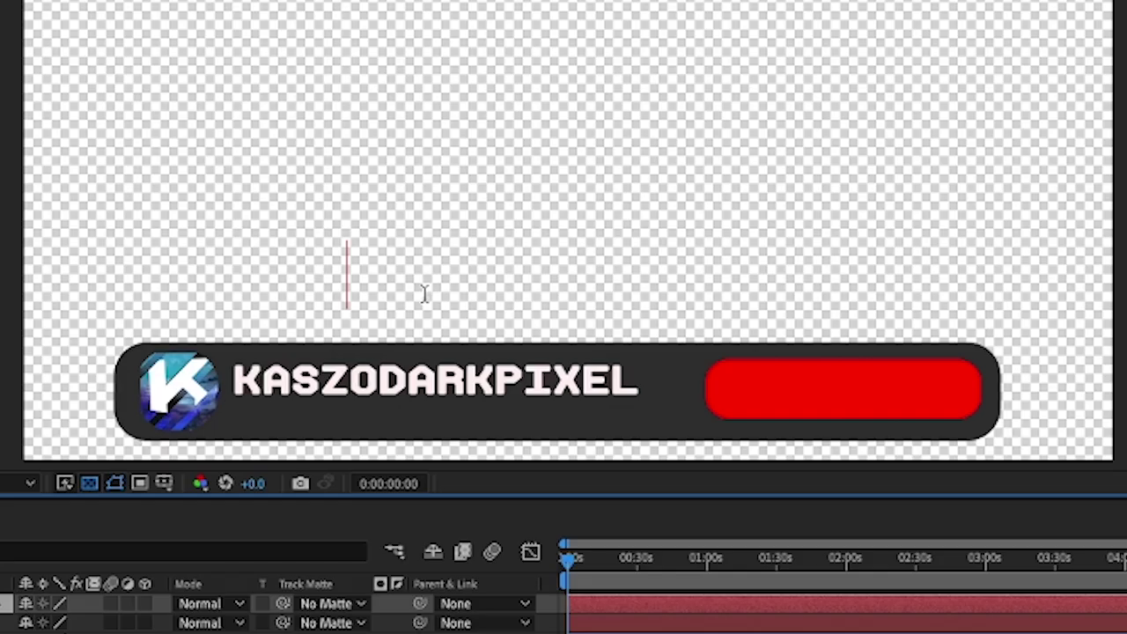
Add the text 115 Subscriber at about 36% scale, left-aligned beneath the channel name in the bar
text(11 5 Subscriber)
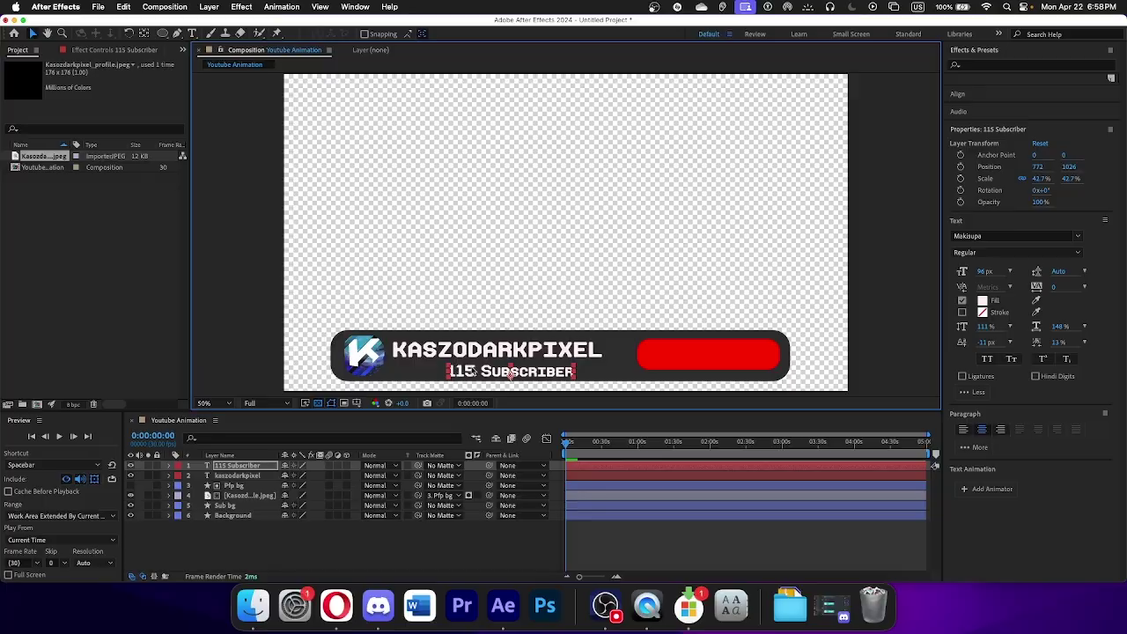
drag(453, 369, 420, 367)
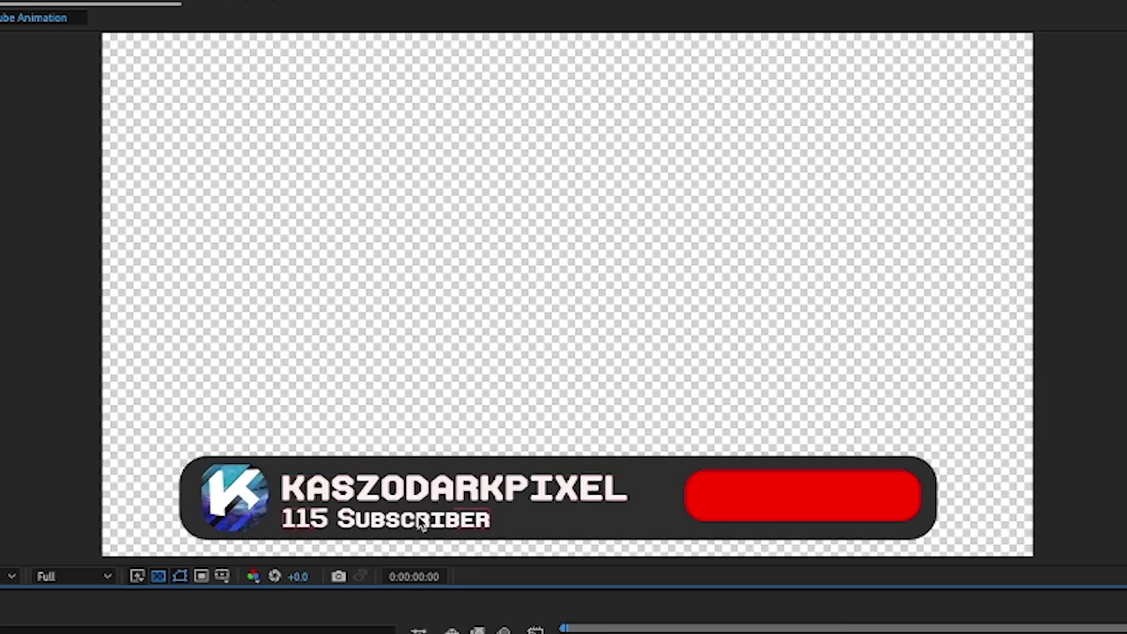
click(421, 522)
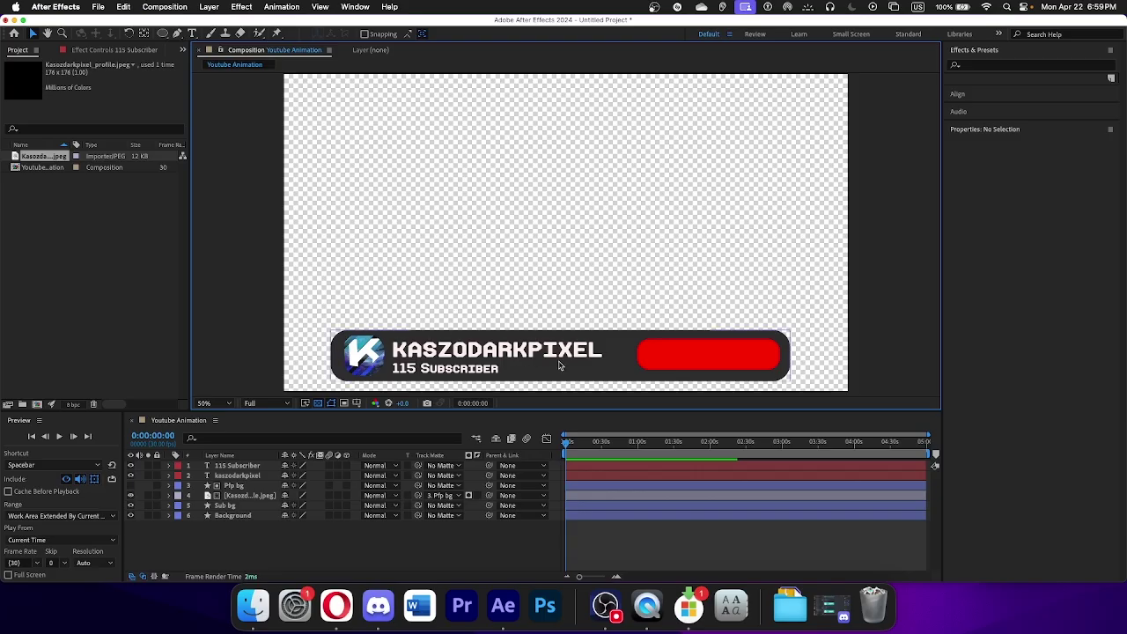
Add a text layer reading Subscribe, scaled down and centred on the red rectangle
click(795, 511)
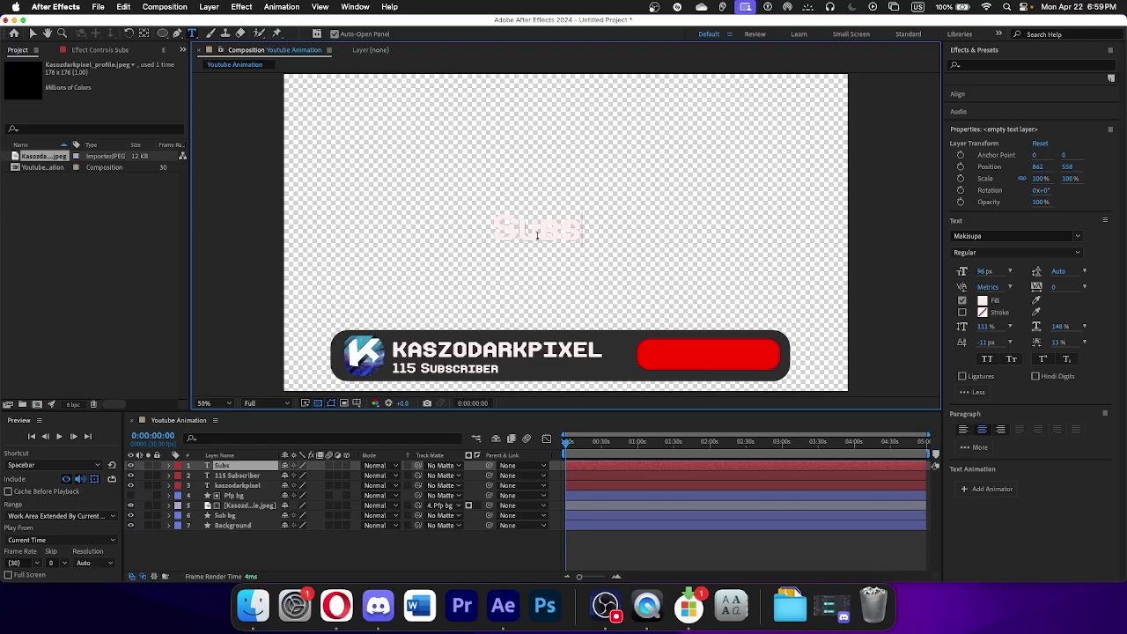
text(cribe)
drag(538, 241, 707, 363)
drag(804, 339, 761, 348)
drag(687, 360, 688, 356)
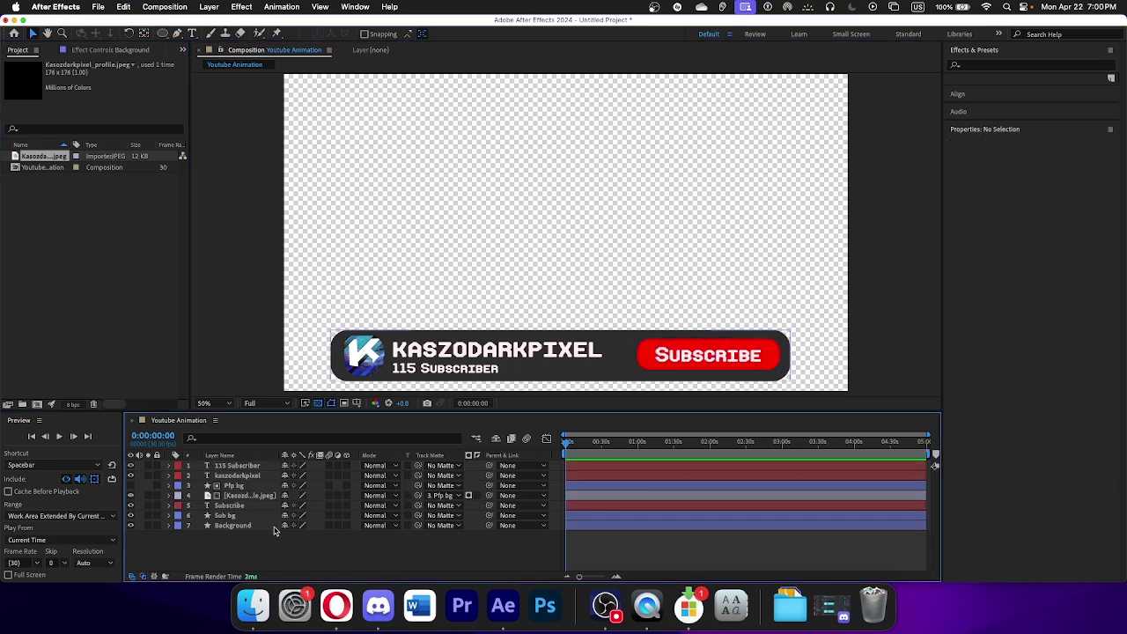
Try shifting only the 115 Subscriber text horizontally through its Position value
right_click(276, 535)
click(222, 562)
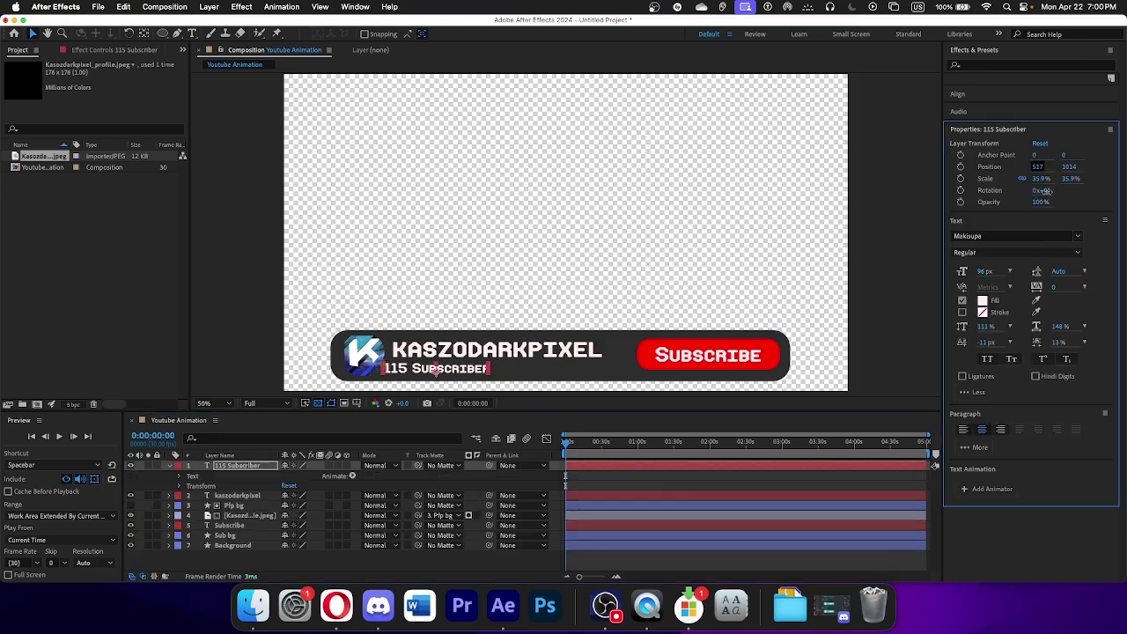
drag(1042, 191, 1124, 204)
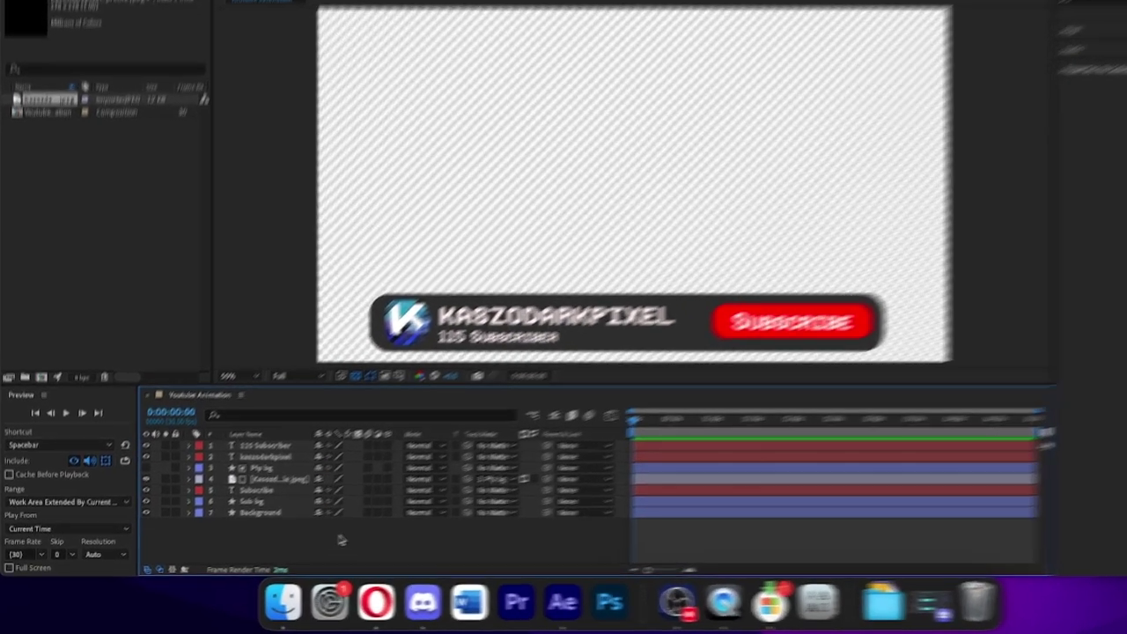
Create a new null object in the composition and rename its layer Controls
right_click(304, 551)
mouse_move(312, 428)
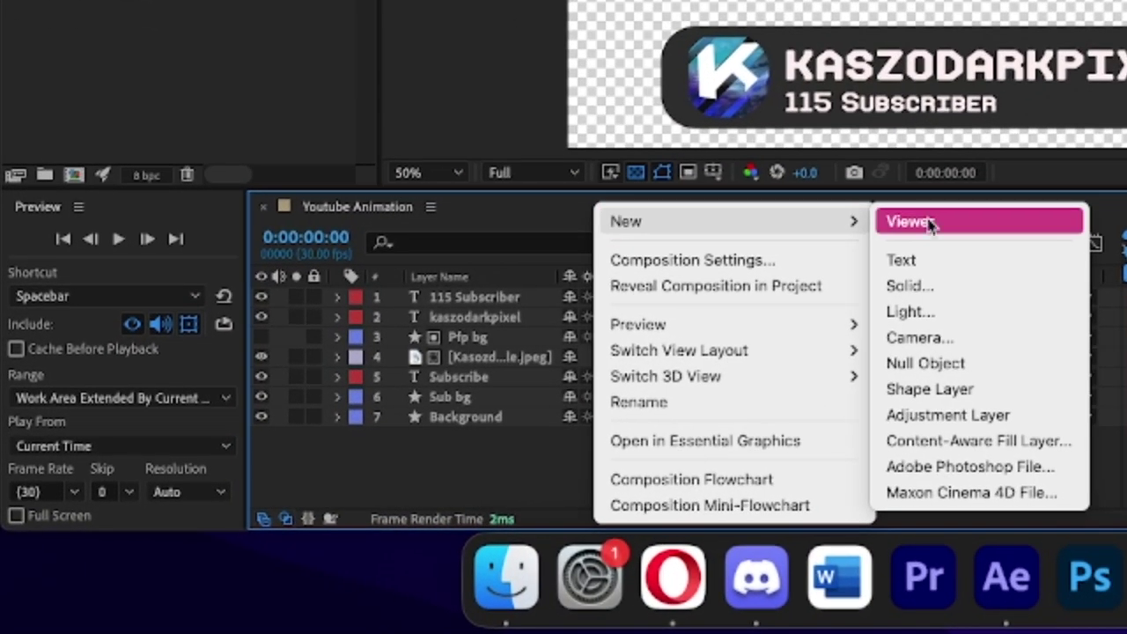
click(932, 364)
right_click(475, 297)
click(521, 454)
text(c)
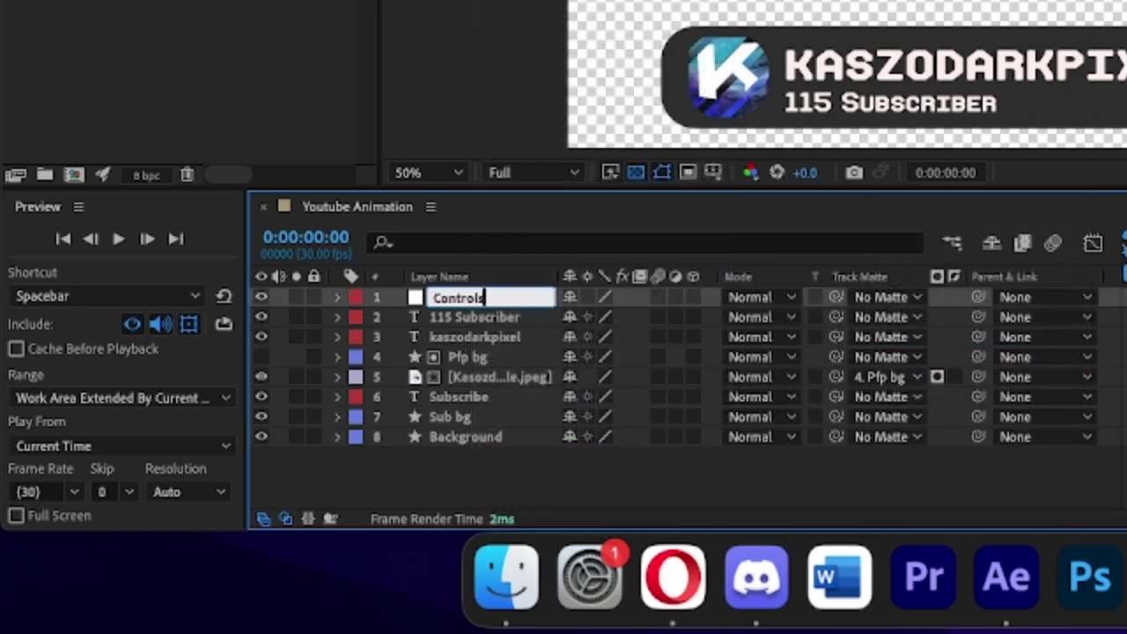
Parent all seven other layers, from 115 Subscriber through Background, to the Controls null
click(474, 317)
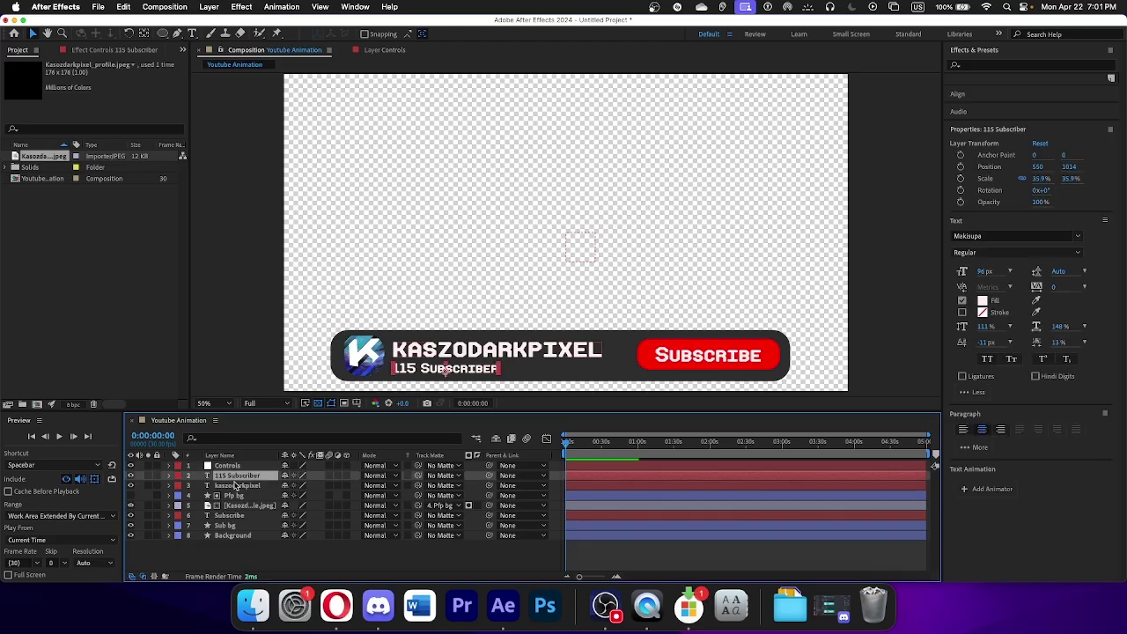
shift+click(476, 337)
shift+click(479, 357)
shift+click(484, 377)
shift+click(486, 398)
shift+click(250, 526)
shift+click(260, 535)
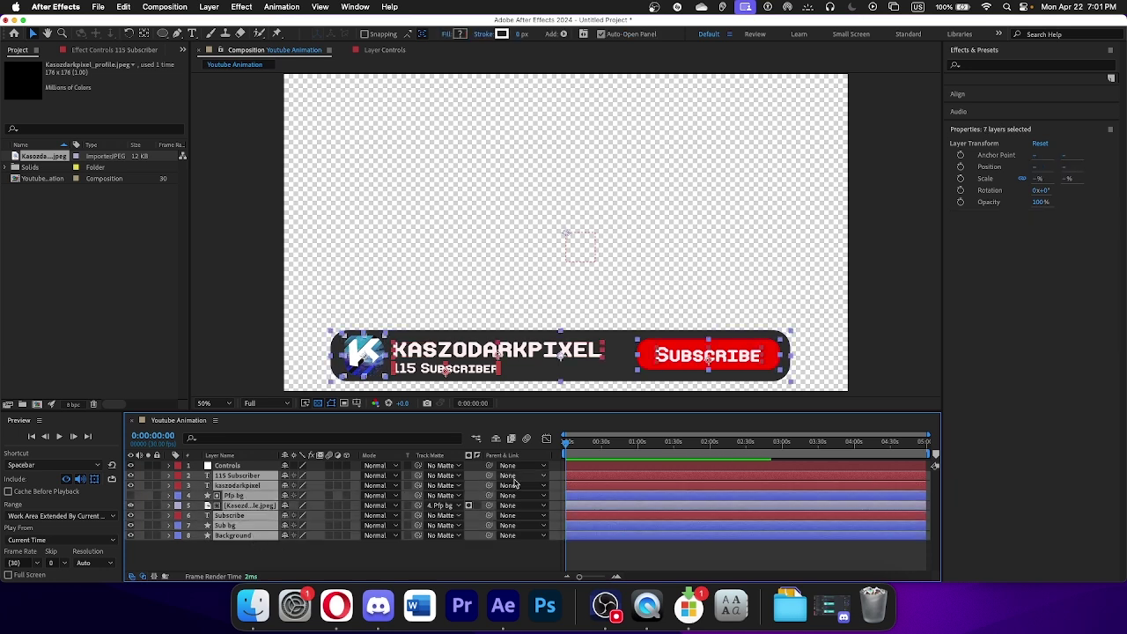
click(513, 476)
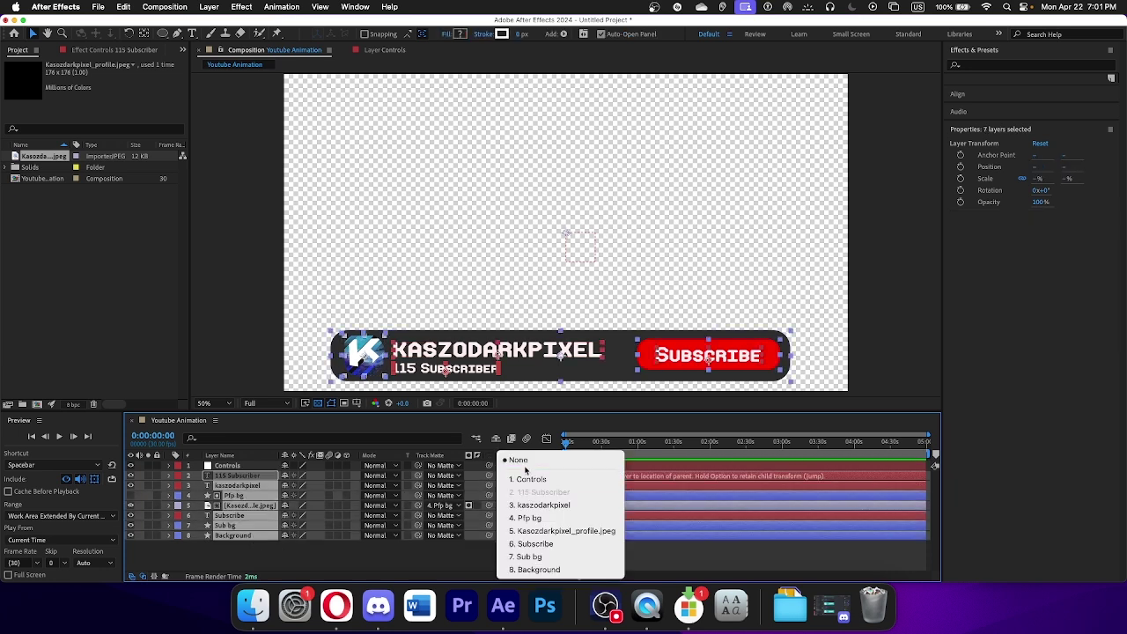
click(529, 480)
Keyframe the Controls null's Position at 960, 540 on the first frame and again at about 26 seconds
click(169, 466)
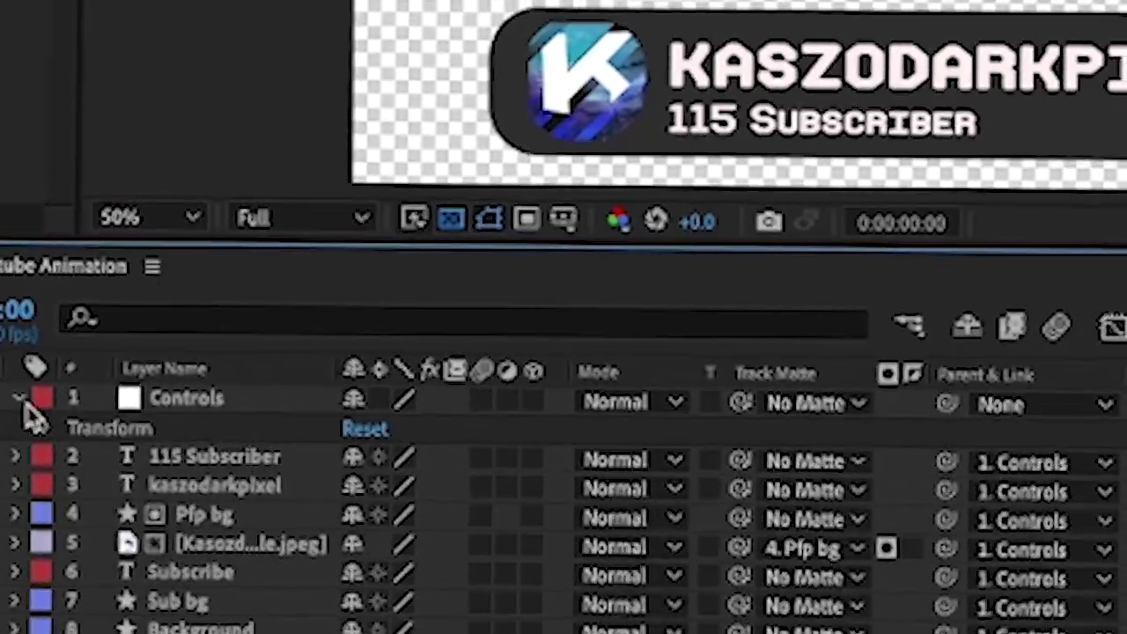
click(5, 410)
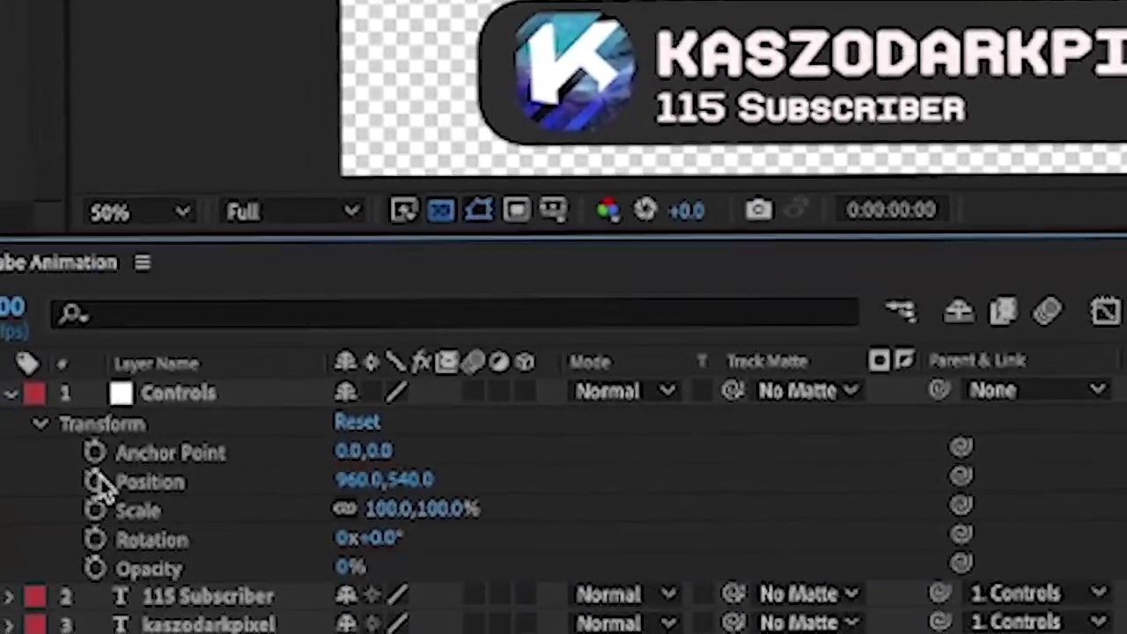
click(60, 467)
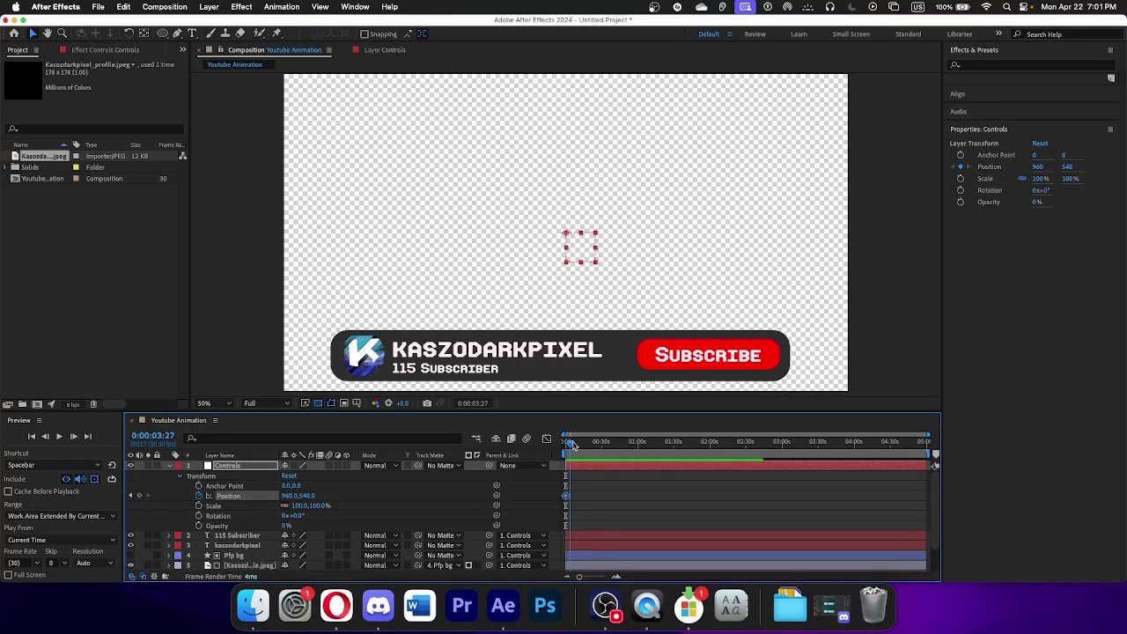
mouse_move(287, 495)
mouse_down()
mouse_move(335, 496)
mouse_move(264, 495)
mouse_move(308, 496)
mouse_up()
mouse_move(152, 608)
mouse_down()
mouse_move(99, 603)
mouse_move(243, 618)
mouse_move(142, 614)
mouse_up()
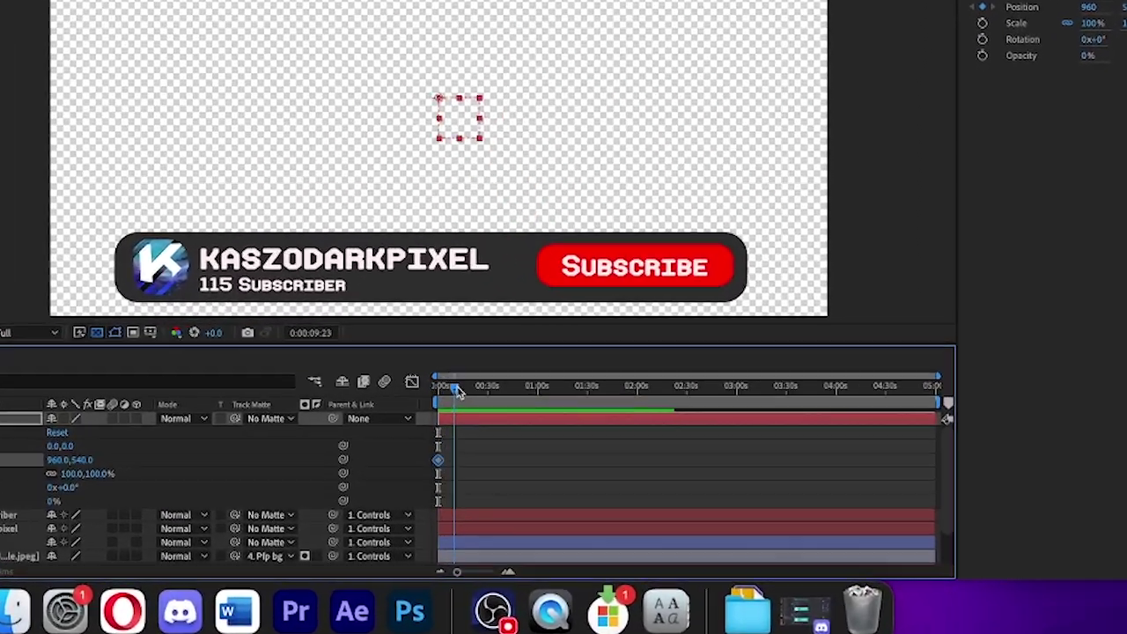
click(583, 443)
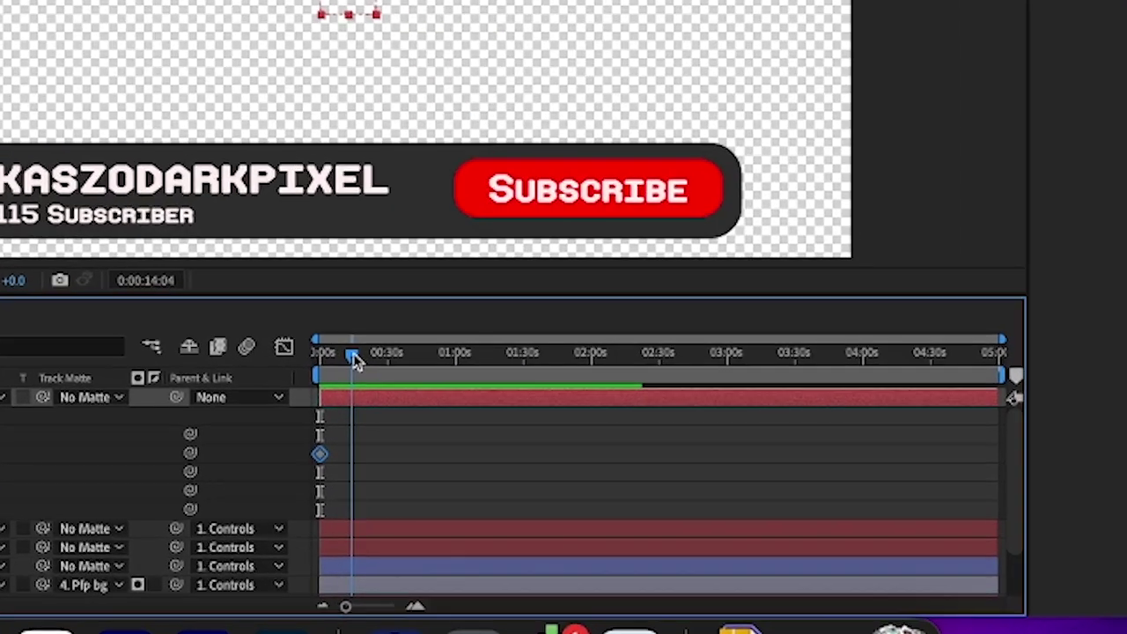
drag(366, 364, 378, 364)
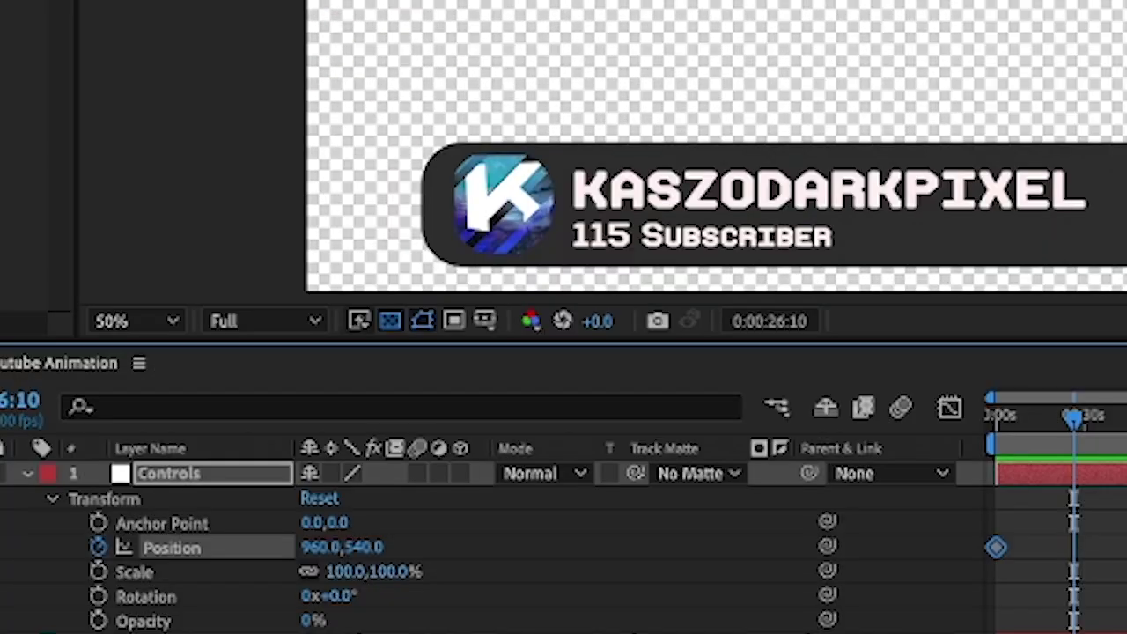
Set the Controls null's vertical Position to 880 on the first frame and scrub through the movement
click(996, 418)
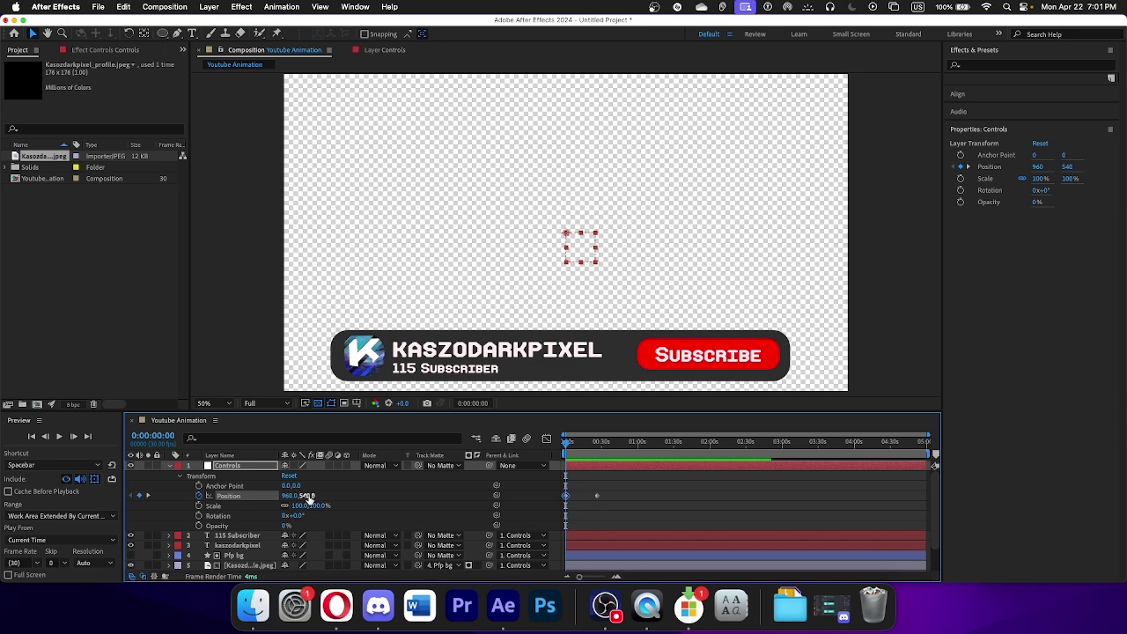
drag(308, 498, 491, 504)
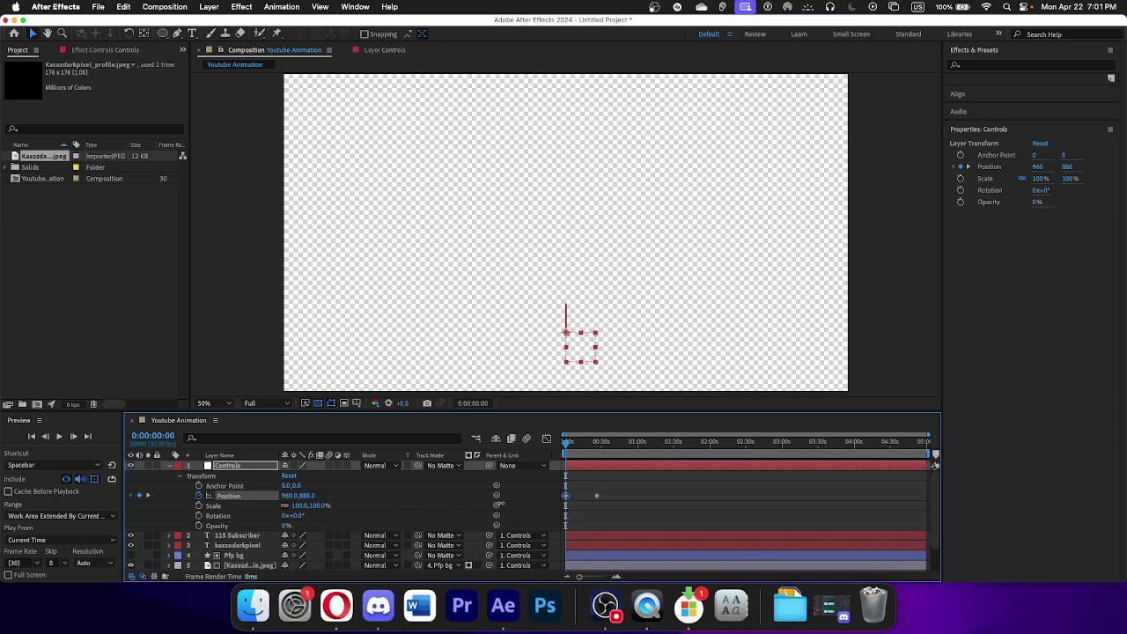
mouse_move(572, 446)
mouse_down()
mouse_move(596, 449)
mouse_move(566, 453)
mouse_up()
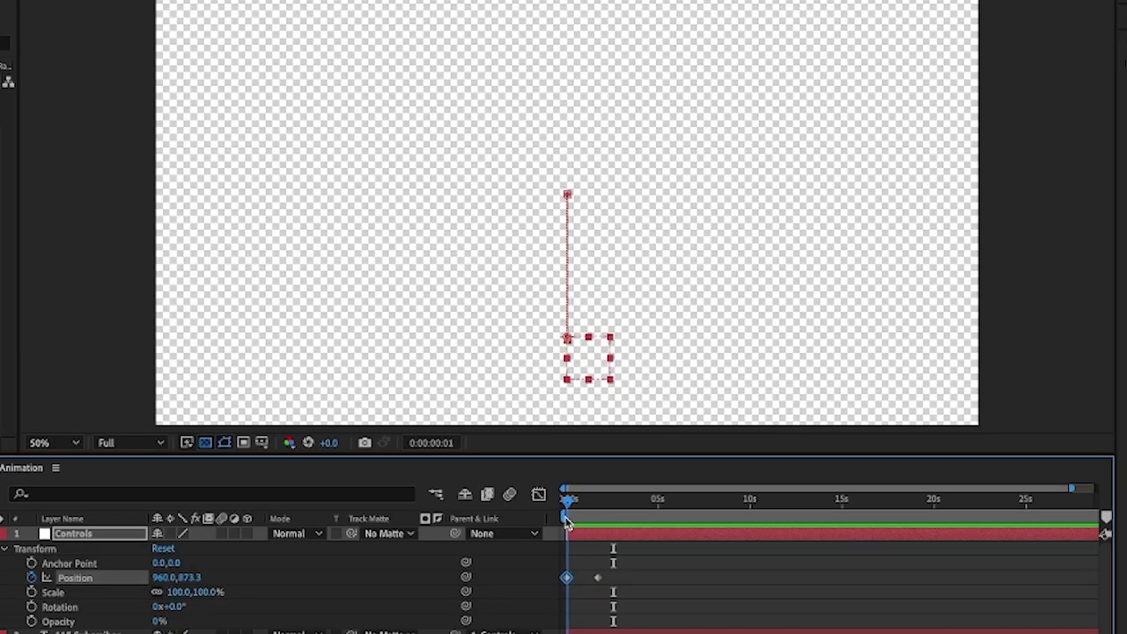
Apply Easy Ease to both Position keyframes of the Controls null and scrub through the eased movement
drag(625, 562, 595, 577)
drag(564, 509, 564, 509)
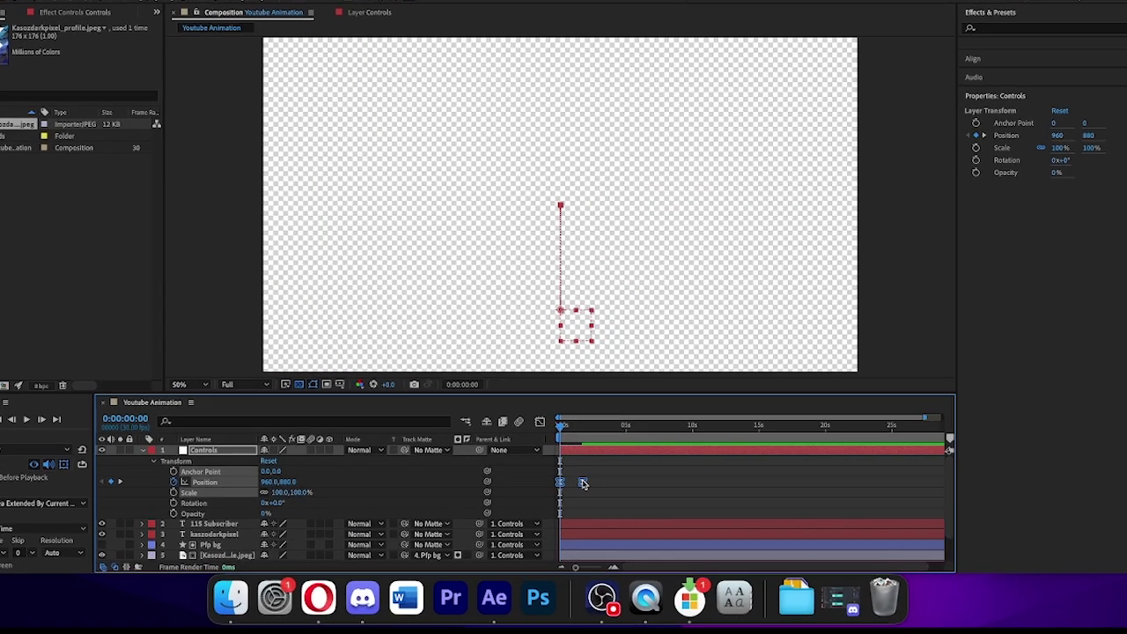
right_click(584, 495)
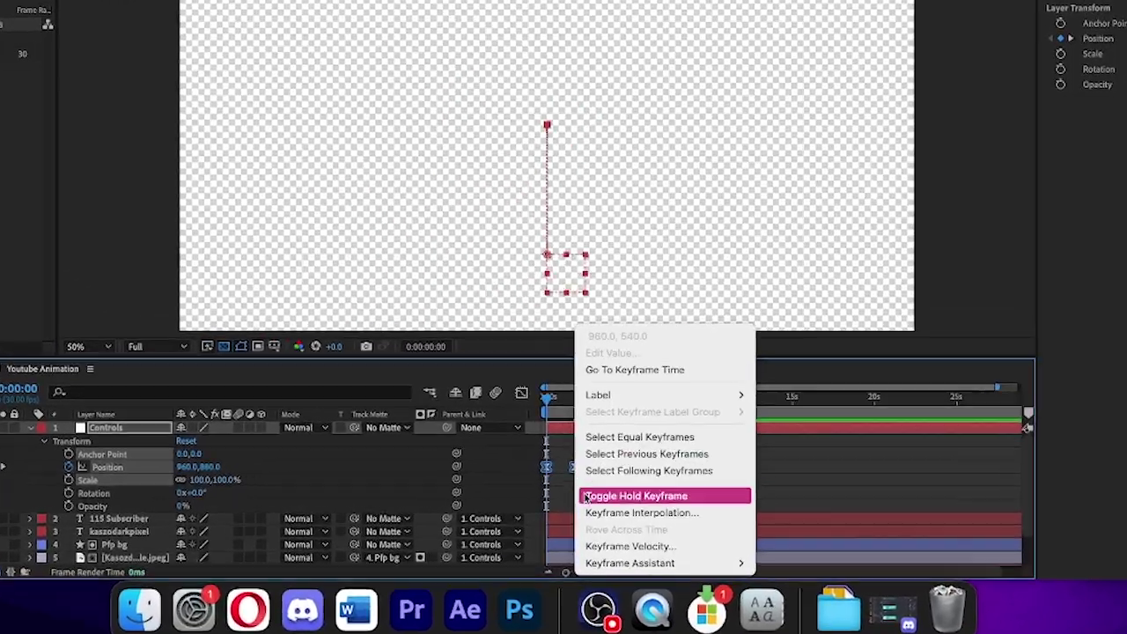
mouse_move(637, 576)
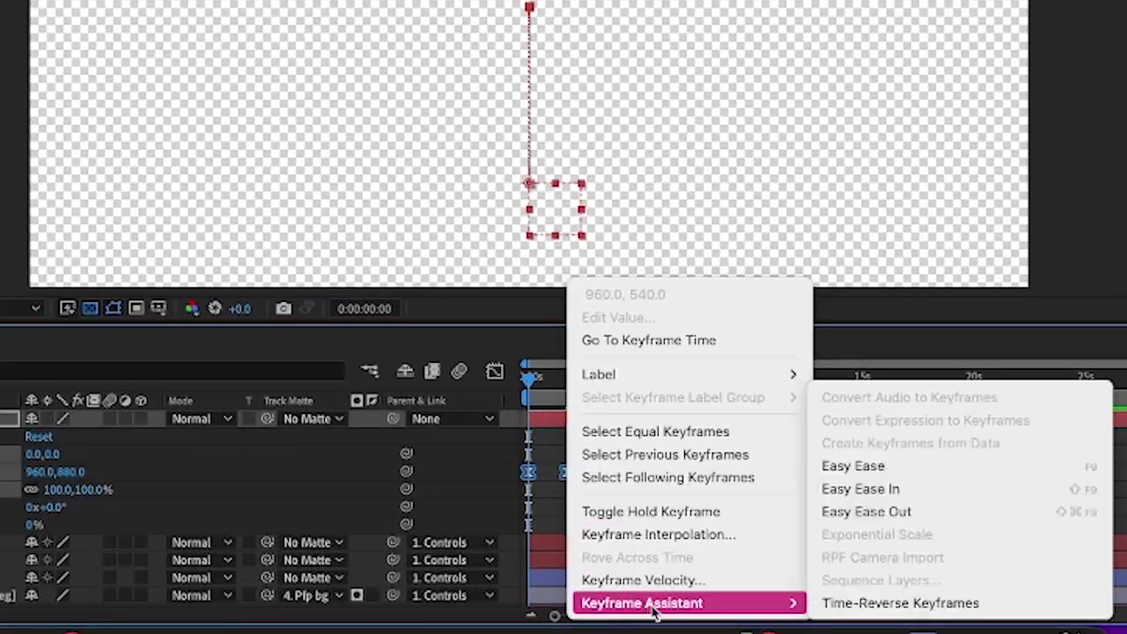
click(852, 493)
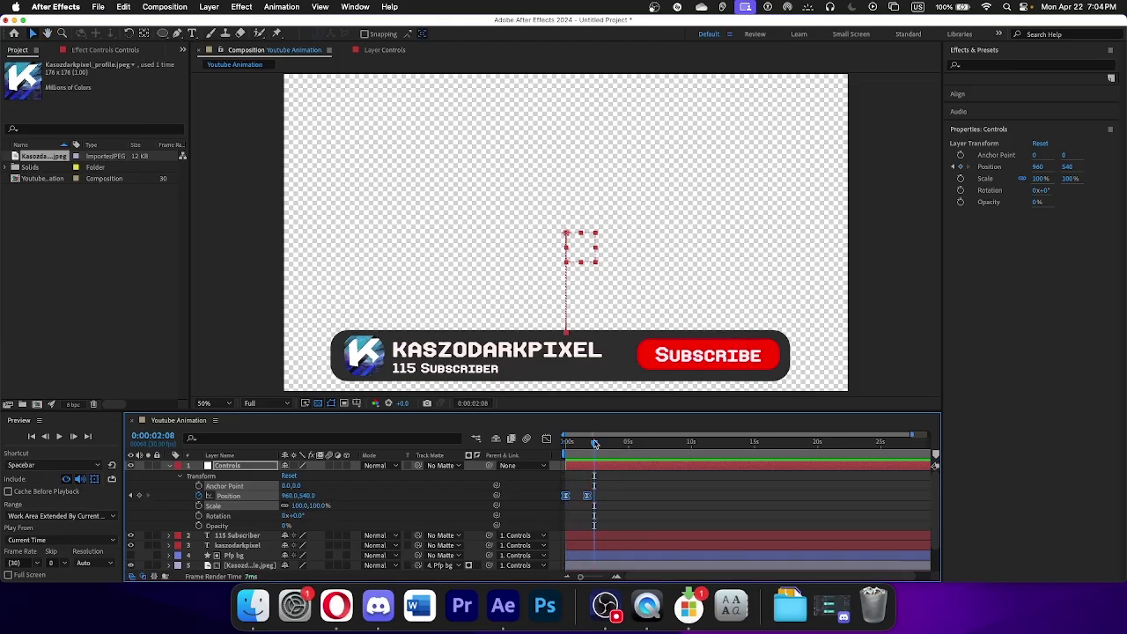
drag(595, 444, 566, 452)
In the Graph Editor's speed graph, extend the second Position keyframe's influence back so speed peaks at the start, and preview it
click(546, 438)
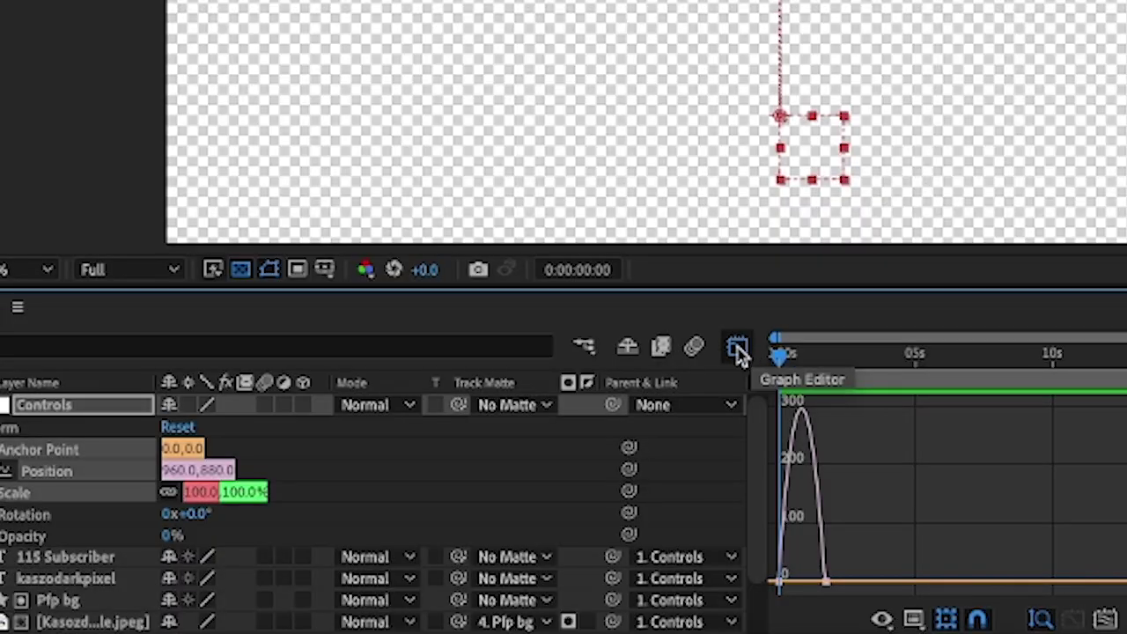
right_click(1023, 425)
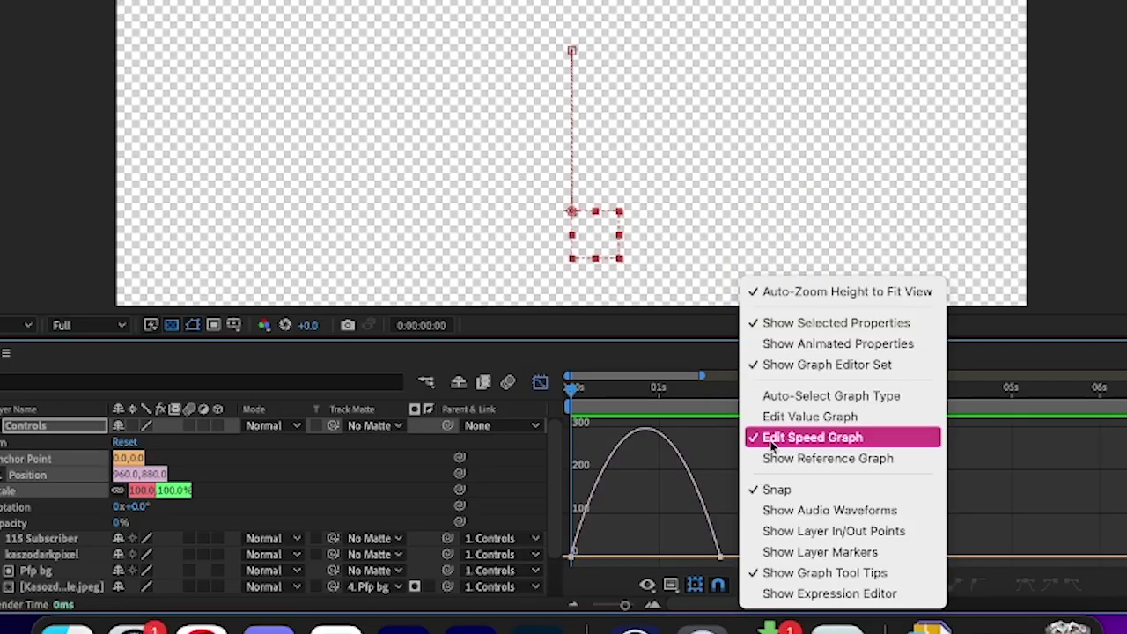
click(788, 439)
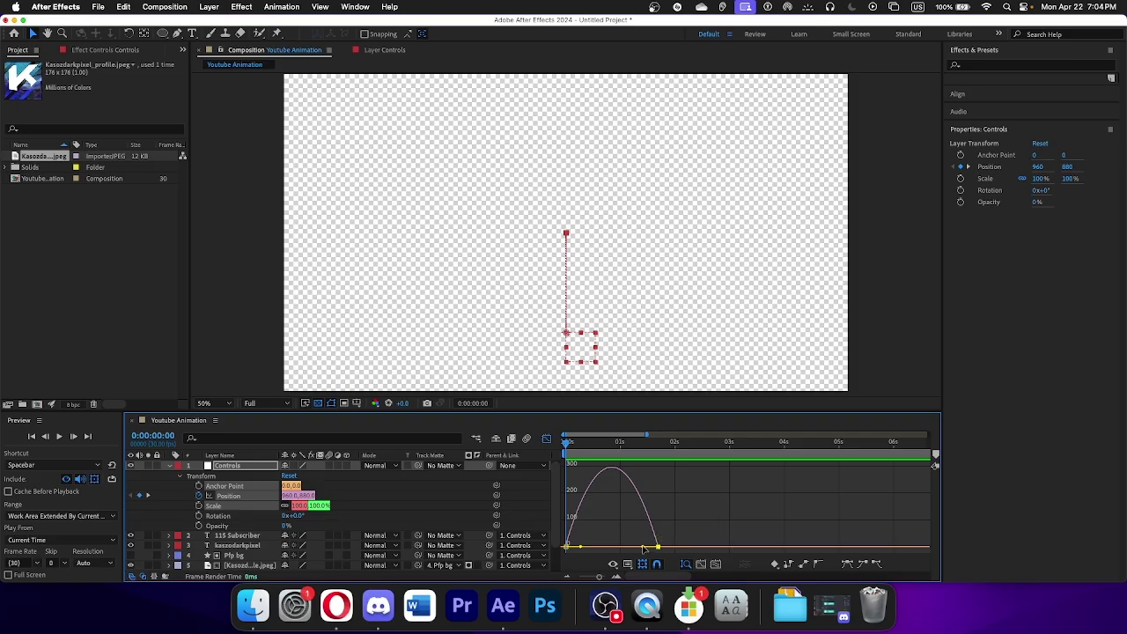
drag(644, 550, 568, 548)
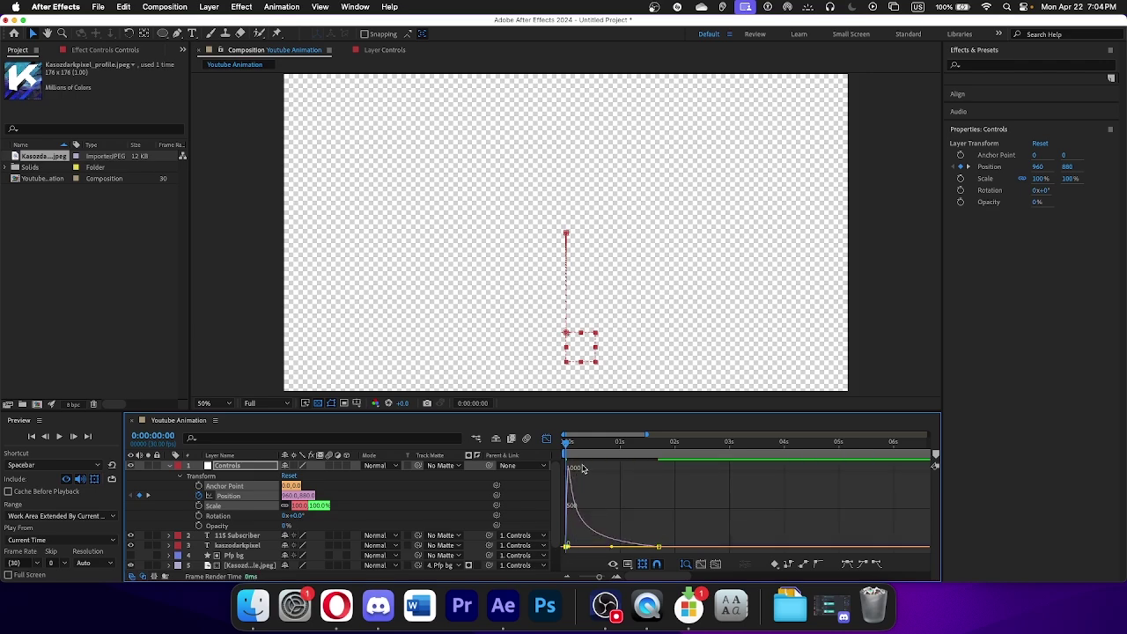
key(space)
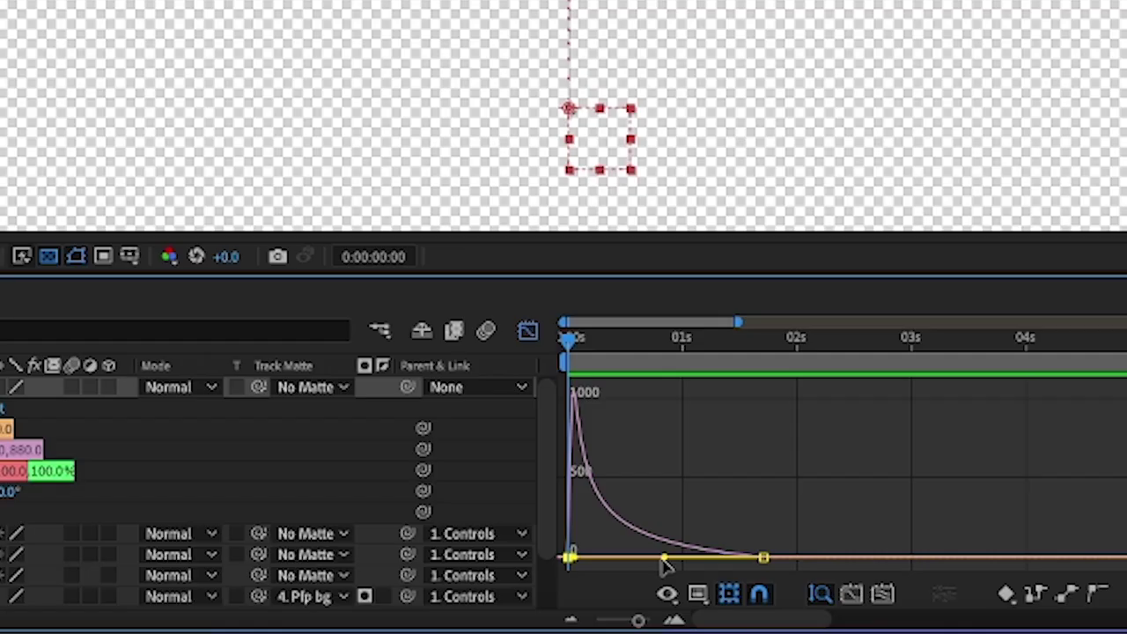
Try reversing the entrance speed curve so it rises slowly and peaks just before the second keyframe
drag(664, 564, 760, 558)
drag(573, 560, 725, 564)
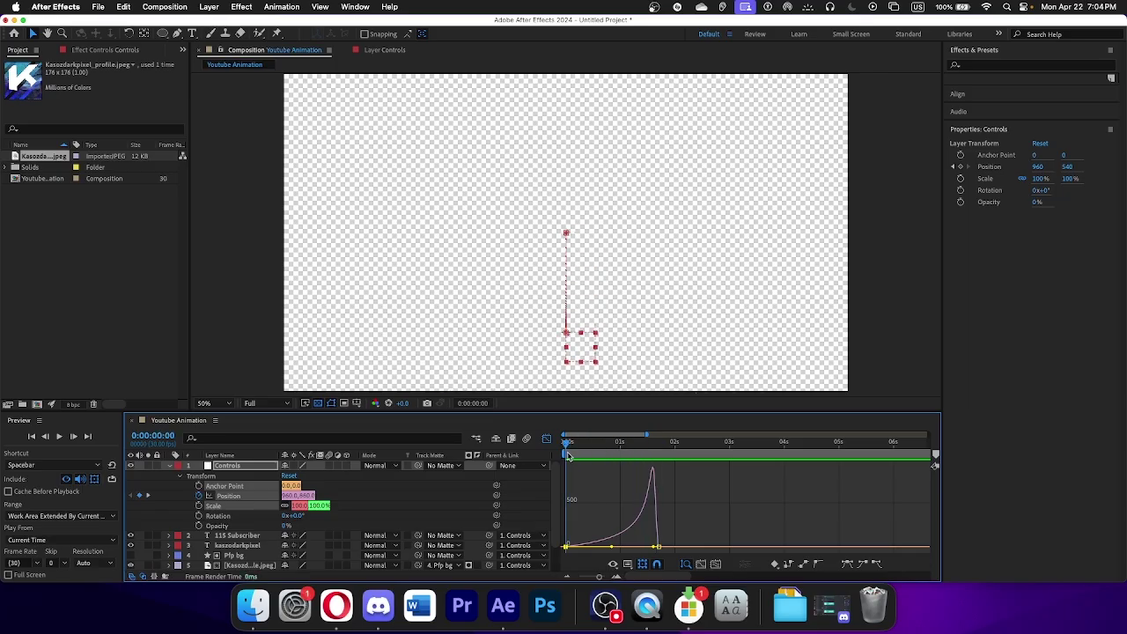
Reshape the entrance speed curve to peak at the first keyframe and ease into the second, and preview it
drag(613, 547, 567, 547)
drag(654, 547, 600, 548)
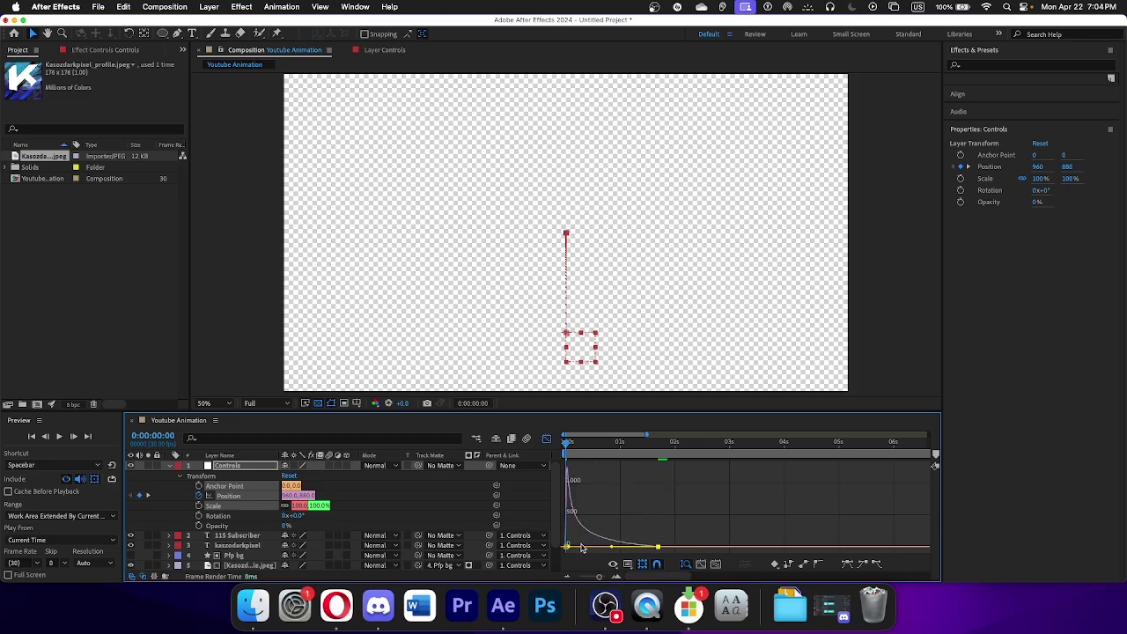
key(space)
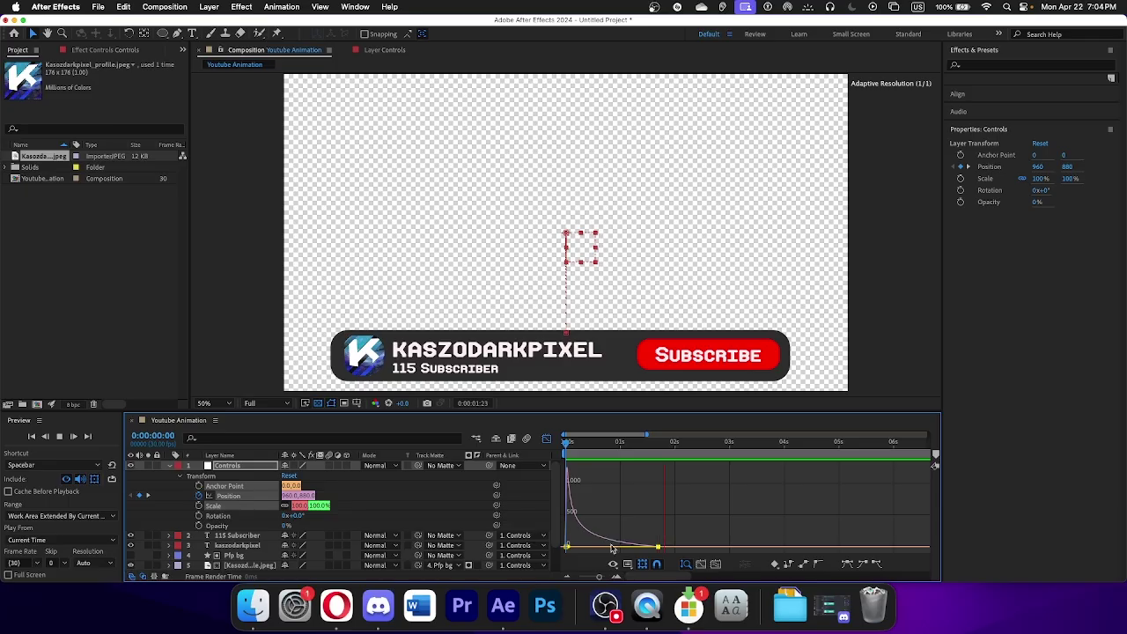
Keyframe the Controls null's Position at 960, 540 at about 22 seconds, set it to 960, 815 at 0:00:23:23, and preview the exit
click(546, 438)
click(609, 445)
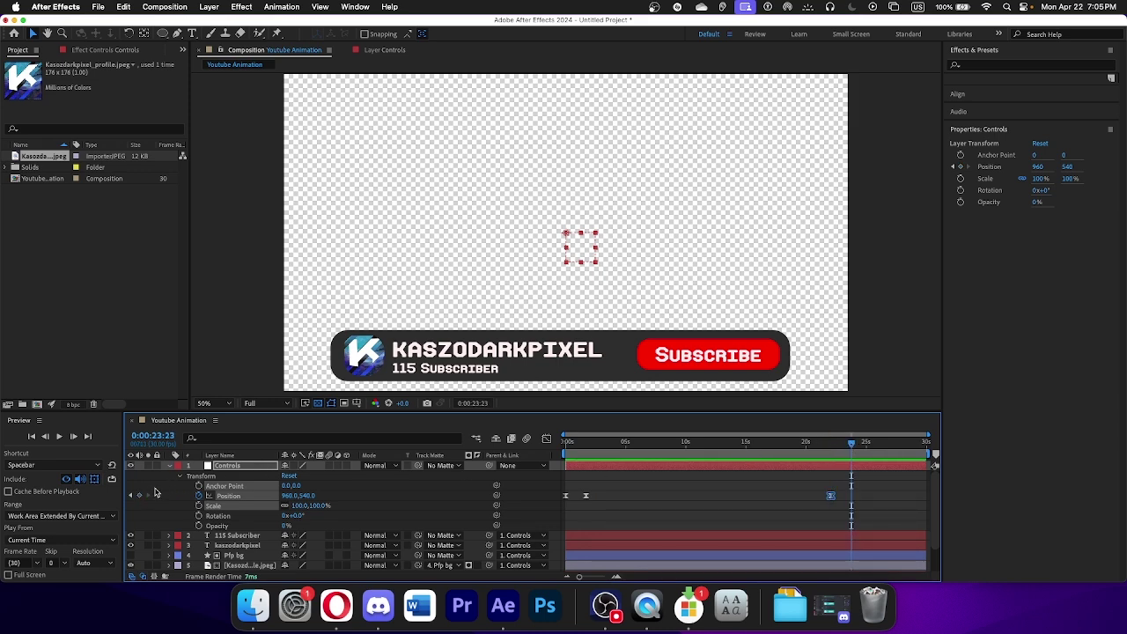
drag(306, 498, 519, 500)
drag(851, 445, 883, 512)
key(space)
key(space)
In the Graph Editor, reshape the exit's speed curve to build slowly and peak just before the last keyframe, and preview it
click(529, 439)
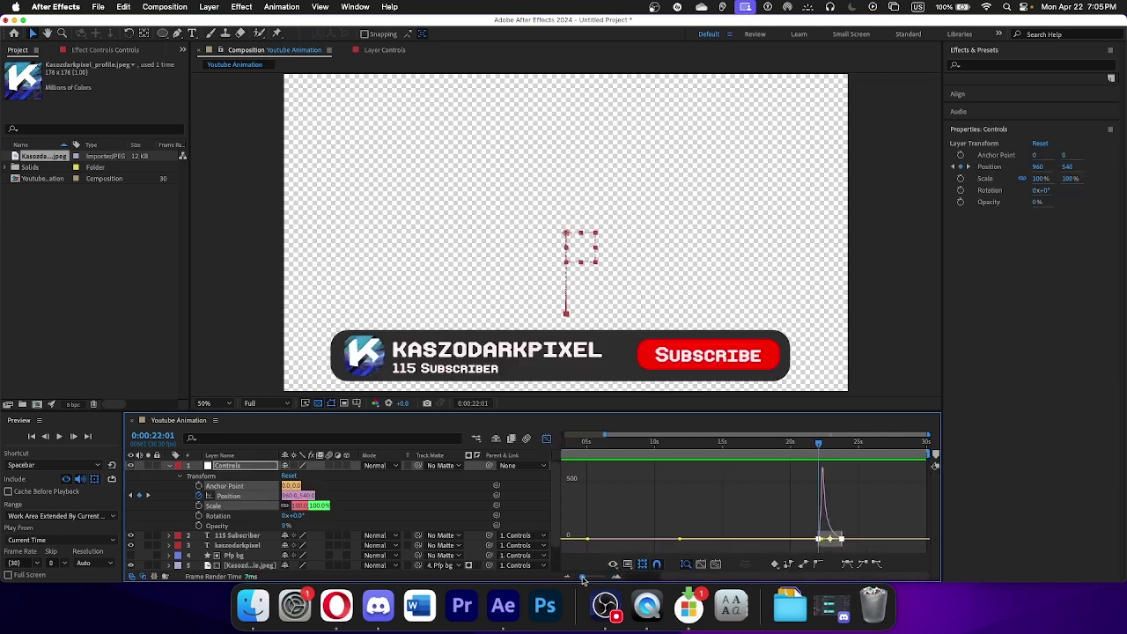
click(830, 548)
mouse_move(792, 548)
mouse_down()
mouse_move(759, 548)
mouse_move(778, 547)
mouse_up()
key(space)
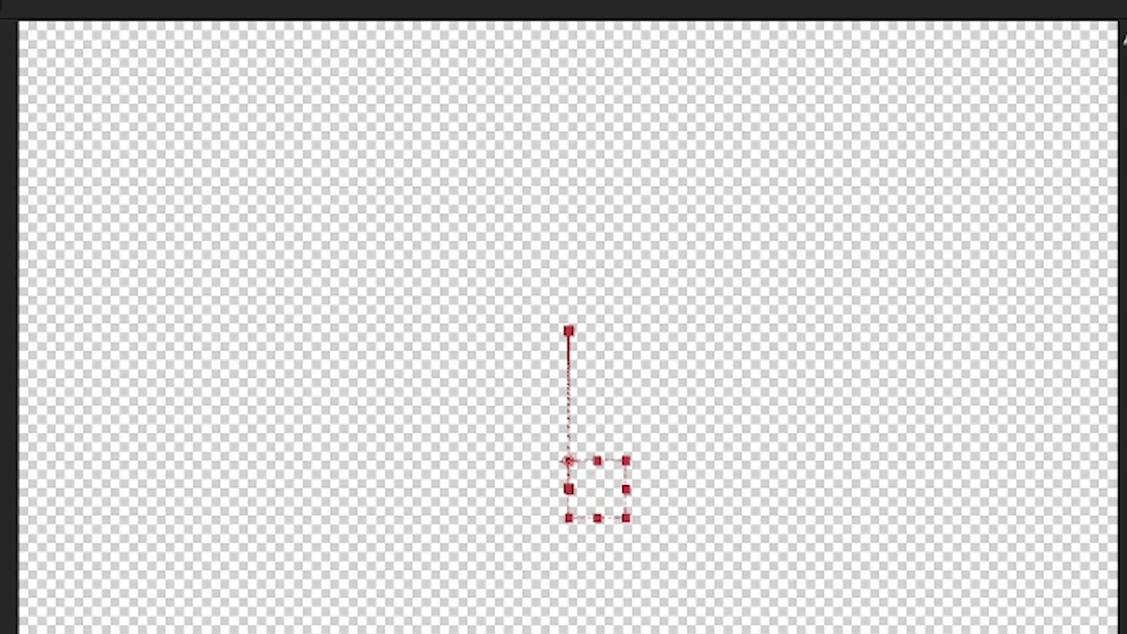
key(space)
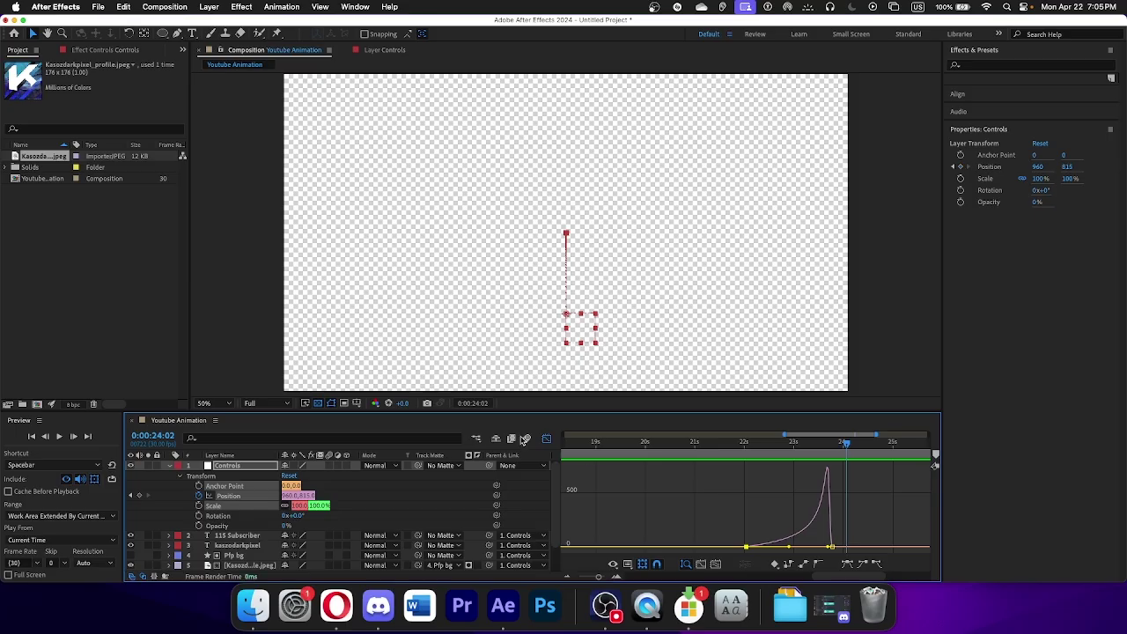